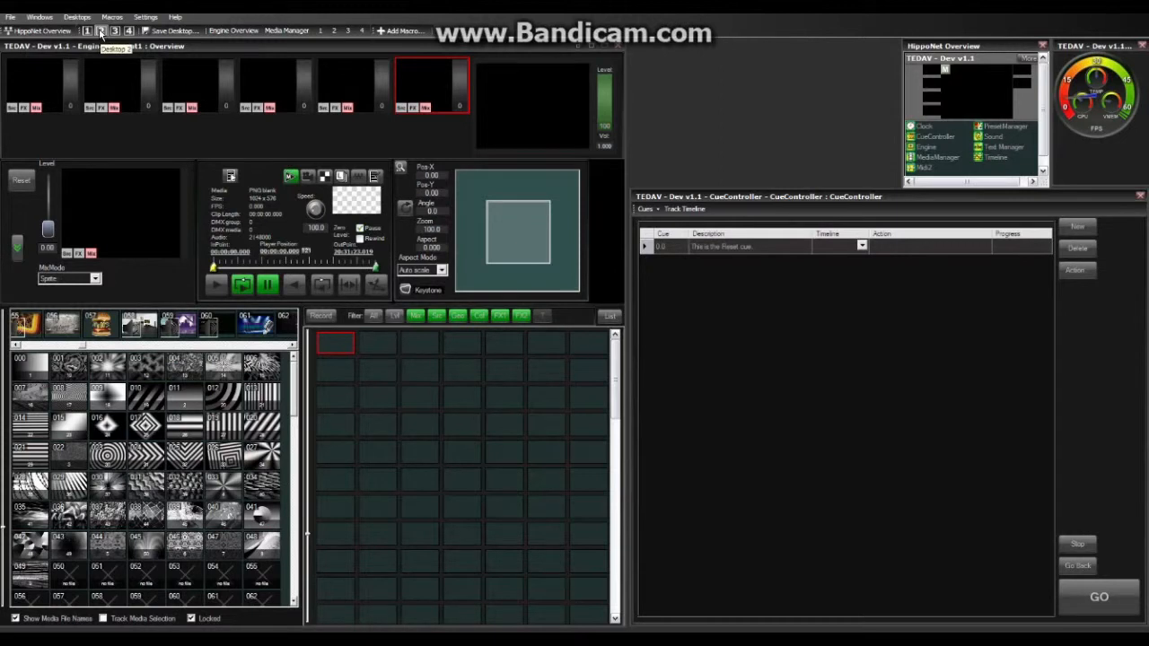
Step: Switch to the Desktop 2 layout showing the Media Manager and Timeline windows
{"action": "left_click", "coordinate": [101, 31]}
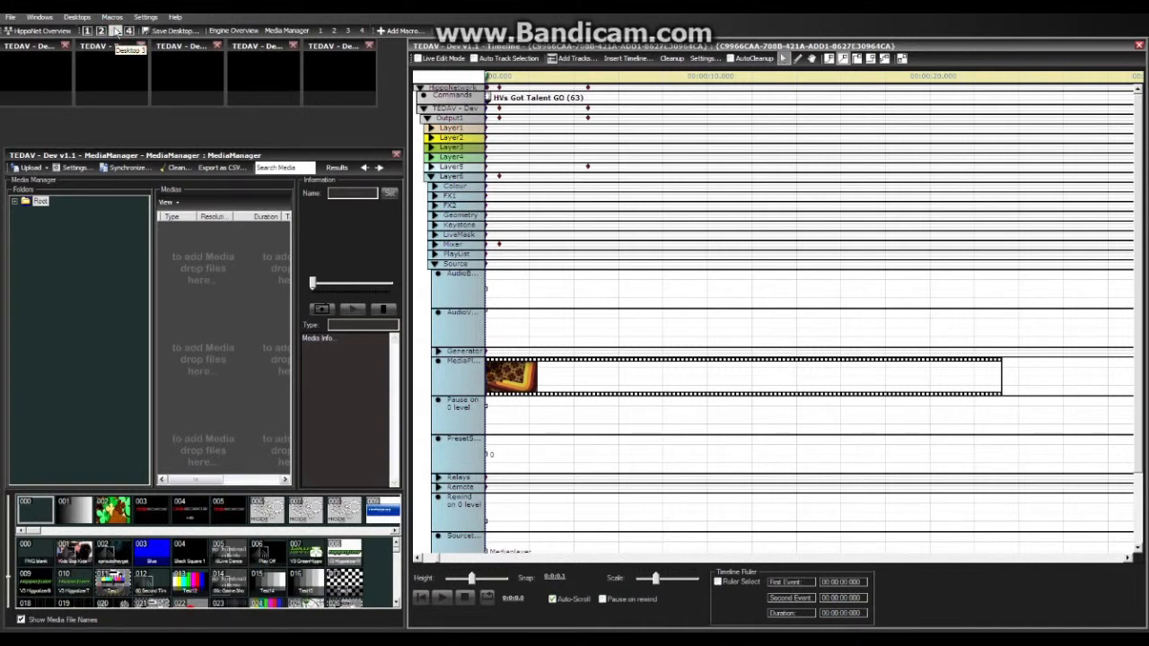
Step: Switch to the desktop layout with Engine Overview beside the PresetManager
{"action": "left_click", "coordinate": [116, 31]}
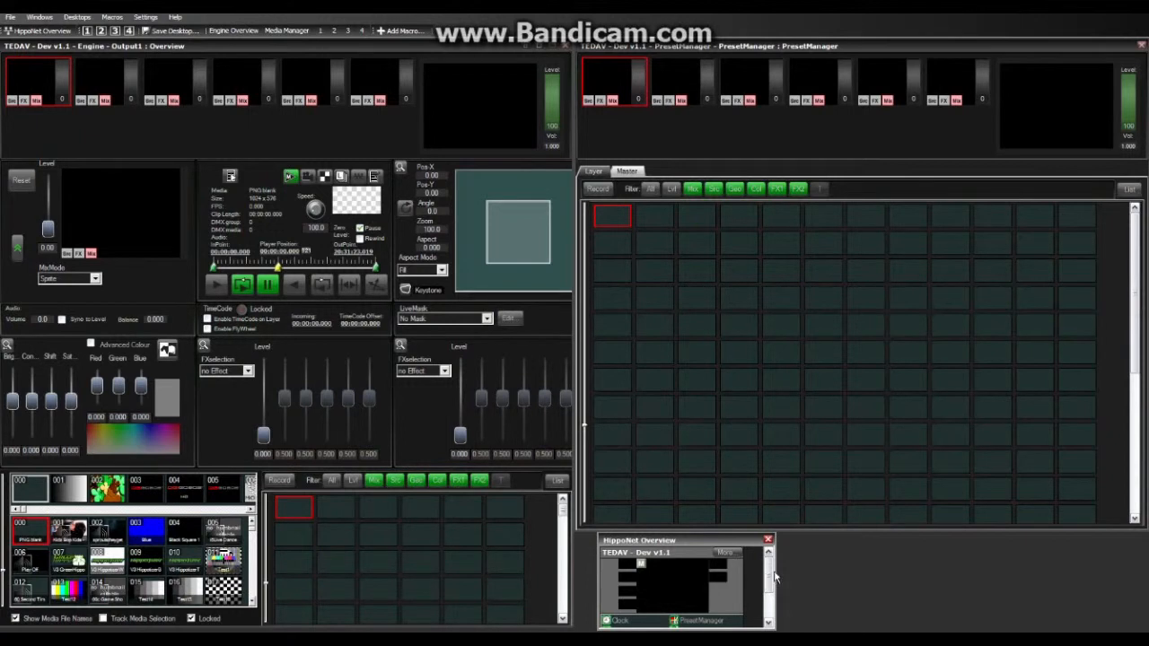
Step: Scroll the HippoNet Overview list and bring up the PresetManager's layer preset grid
{"action": "left_click_drag", "start_coordinate": [768, 575], "coordinate": [771, 604]}
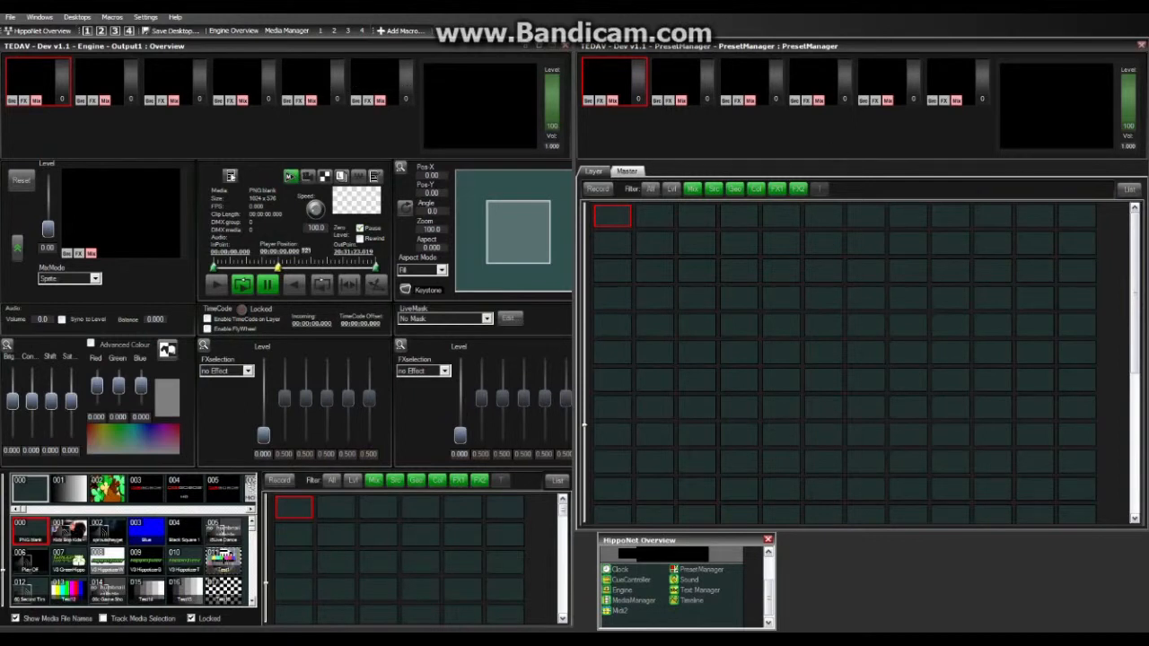
{"action": "left_click", "coordinate": [1061, 108]}
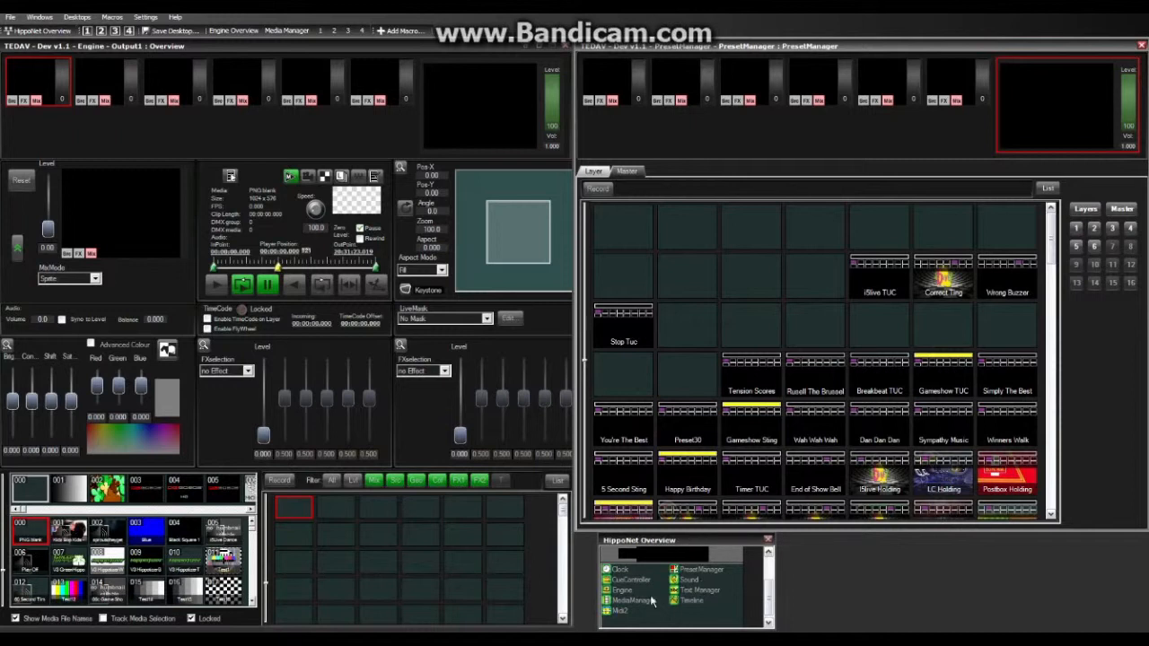
{"action": "right_click", "coordinate": [698, 577]}
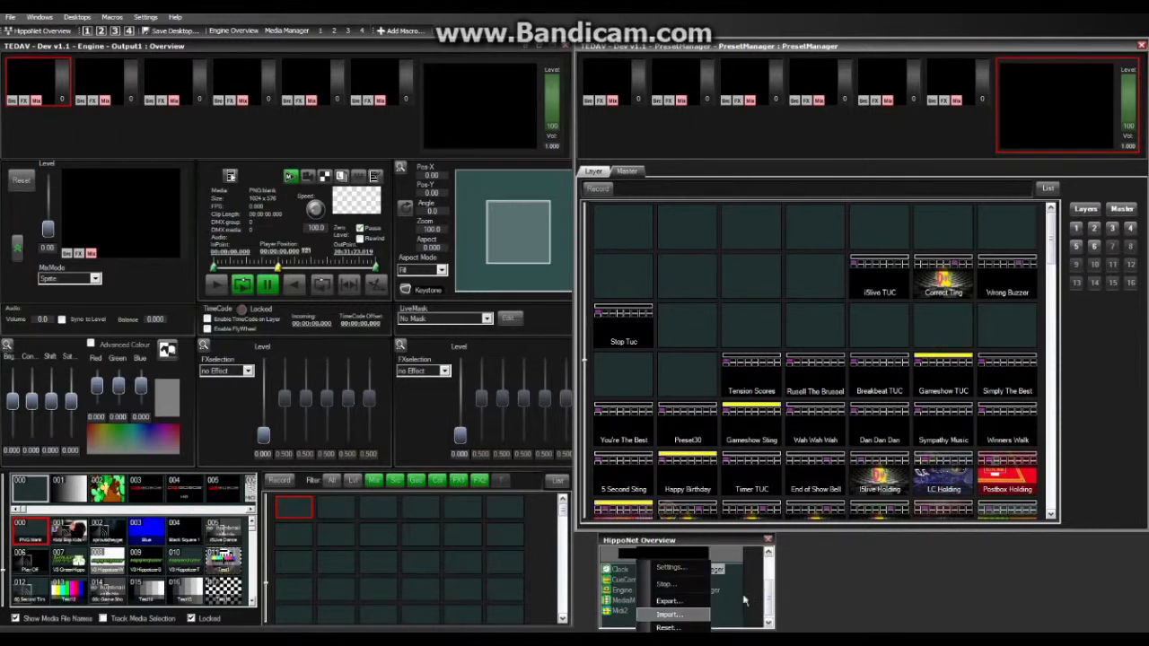
{"action": "left_click", "coordinate": [738, 592]}
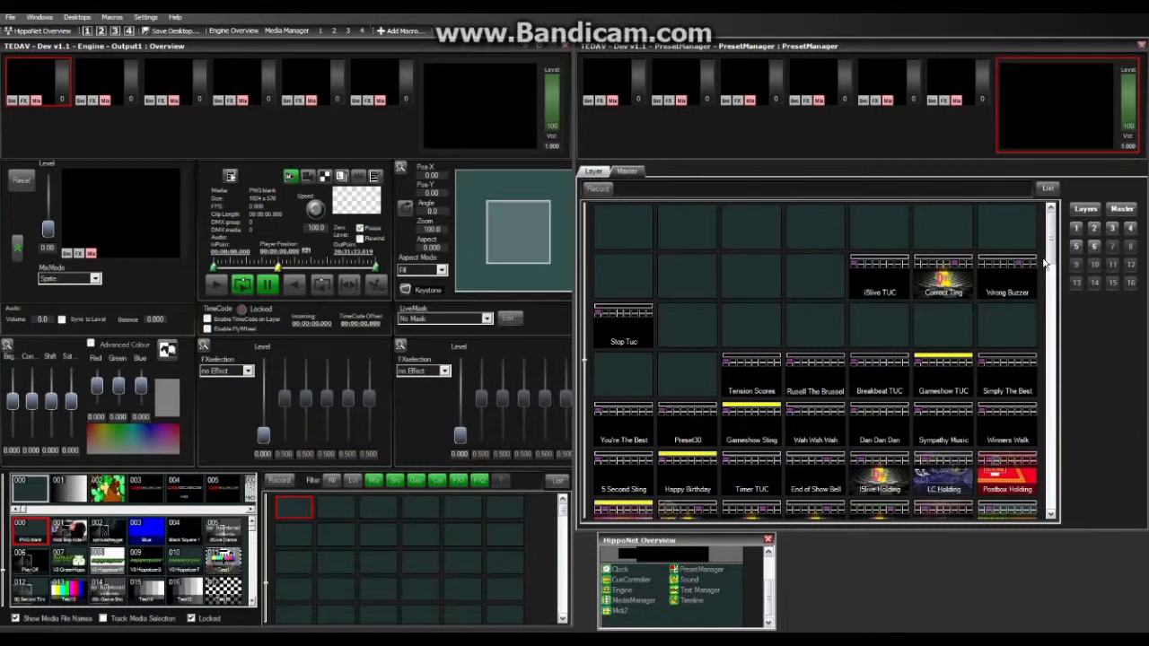
{"action": "left_click_drag", "start_coordinate": [1051, 242], "coordinate": [1052, 263]}
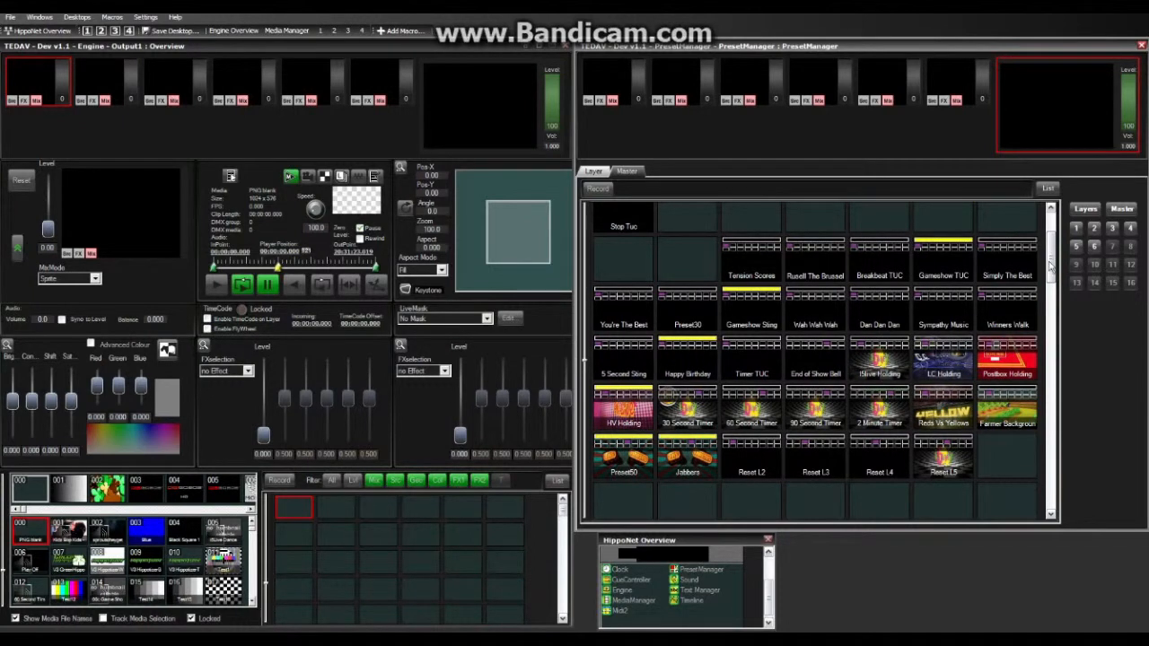
{"action": "left_click_drag", "start_coordinate": [1052, 263], "coordinate": [1053, 254]}
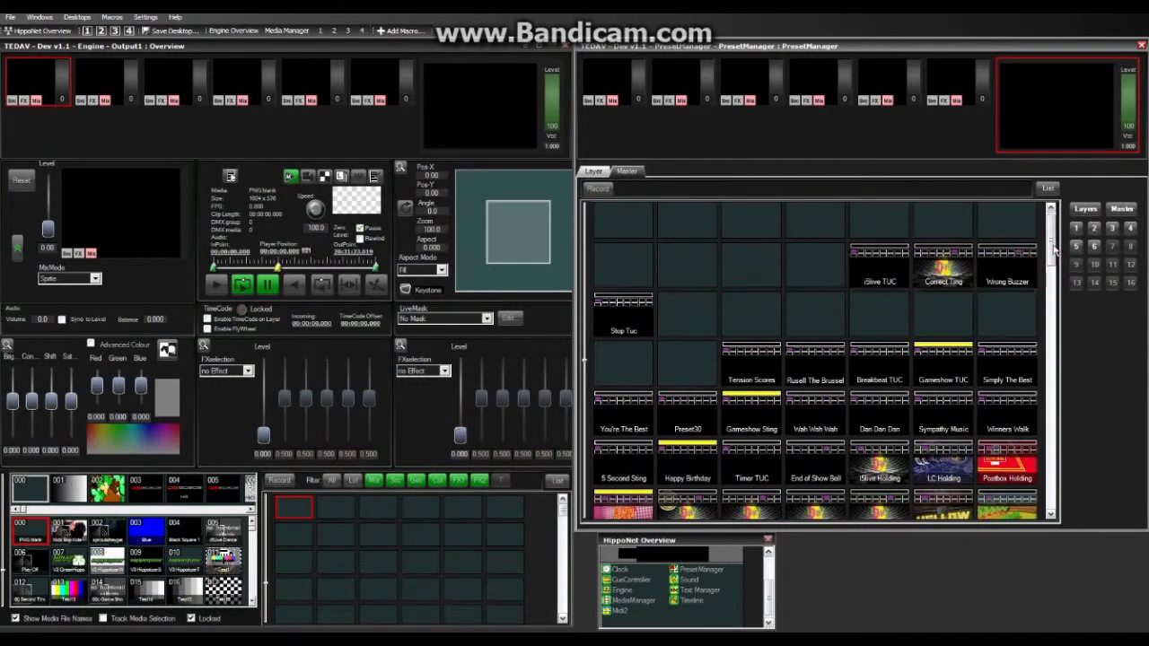
Step: Fire the Correct Ting preset, select its playing layer, and change its playback mode
{"action": "left_click", "coordinate": [884, 272]}
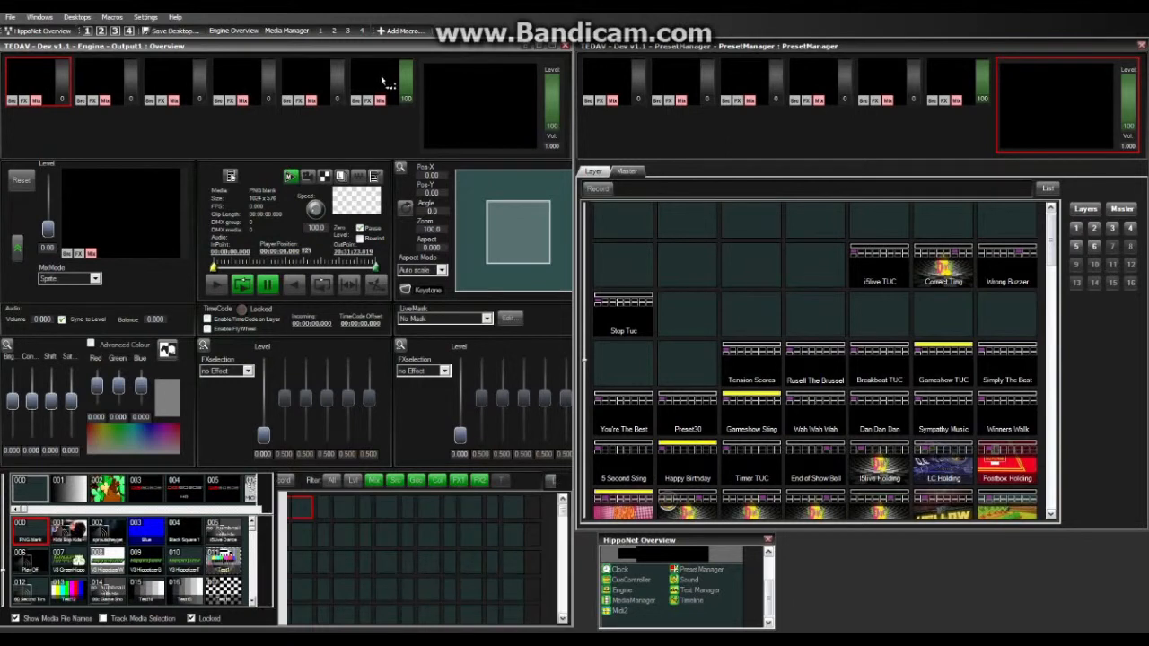
{"action": "left_click", "coordinate": [386, 84]}
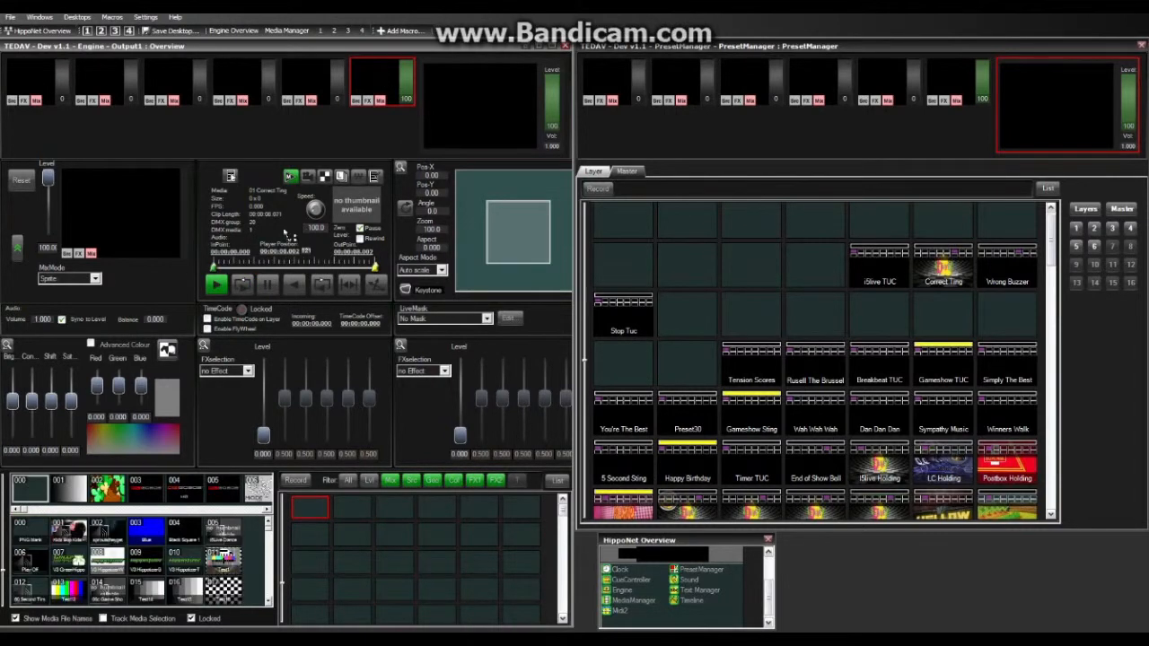
{"action": "left_click", "coordinate": [241, 283]}
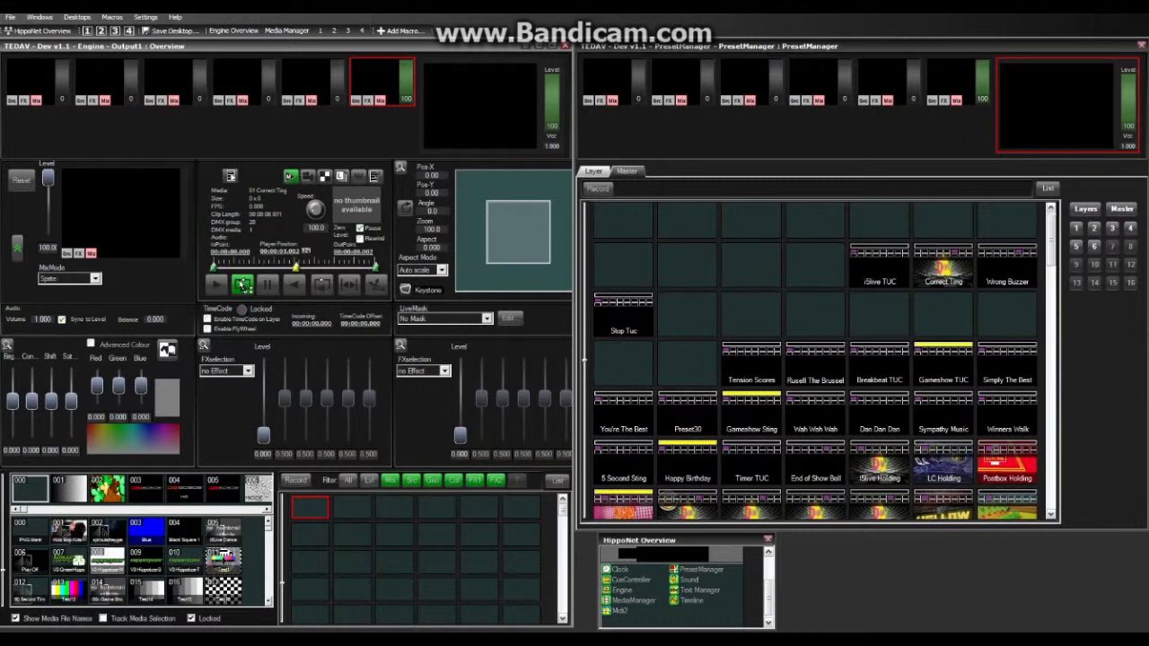
Step: Record a layer-6-only preset over the Correct Ting slot, excluding layers 1–5, and confirm replacement
{"action": "left_click", "coordinate": [600, 190]}
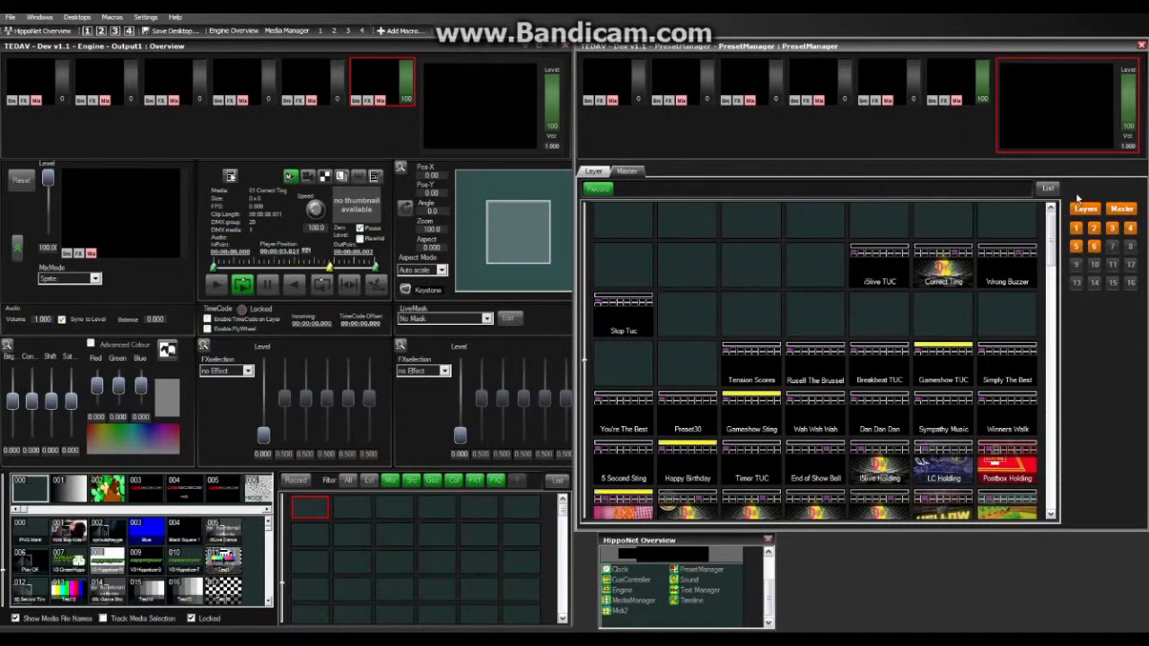
{"action": "left_click", "coordinate": [1077, 247]}
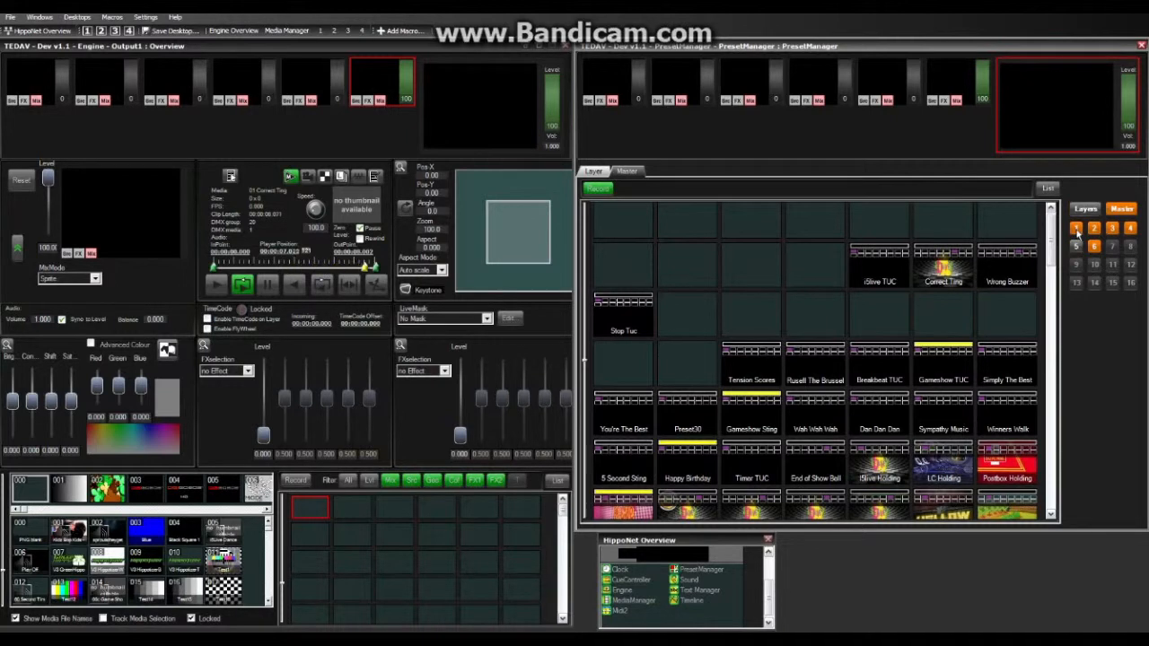
{"action": "left_click", "coordinate": [1077, 230]}
{"action": "left_click", "coordinate": [1094, 229]}
{"action": "left_click", "coordinate": [1113, 229]}
{"action": "left_click", "coordinate": [1130, 228]}
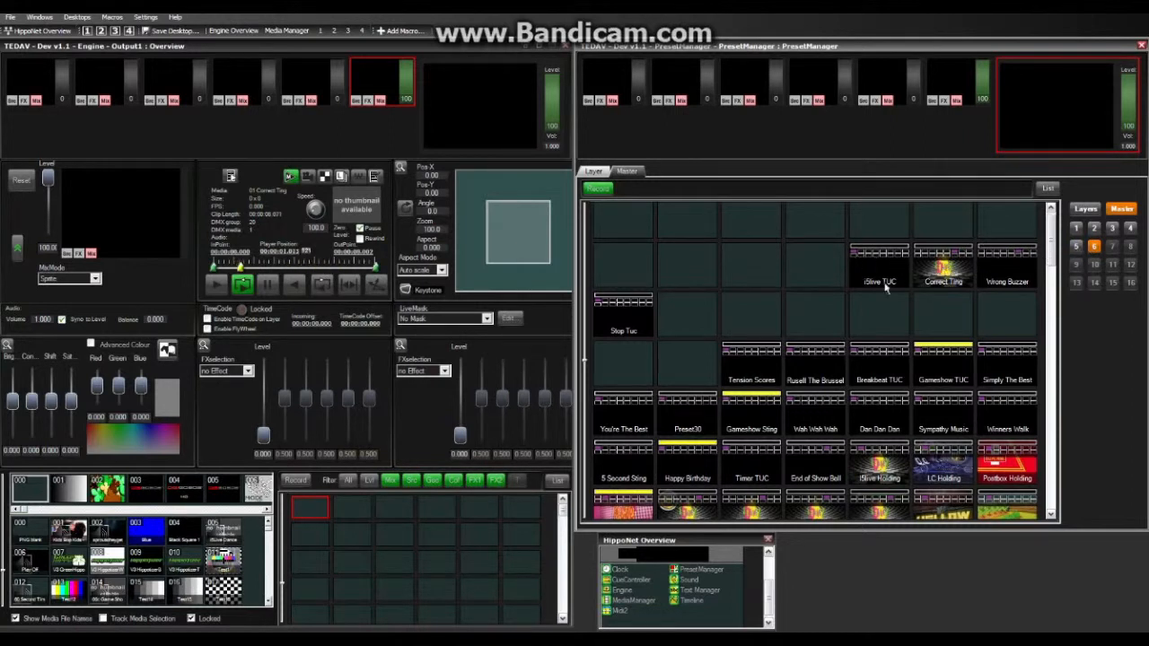
{"action": "left_click", "coordinate": [939, 274]}
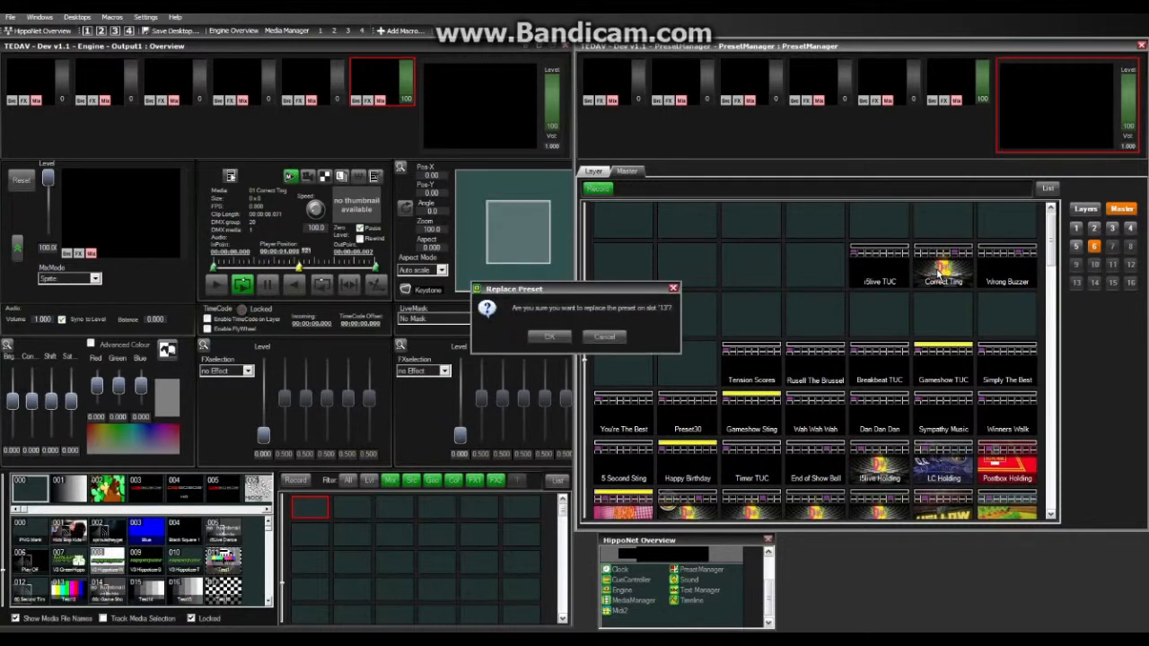
{"action": "left_click", "coordinate": [550, 338]}
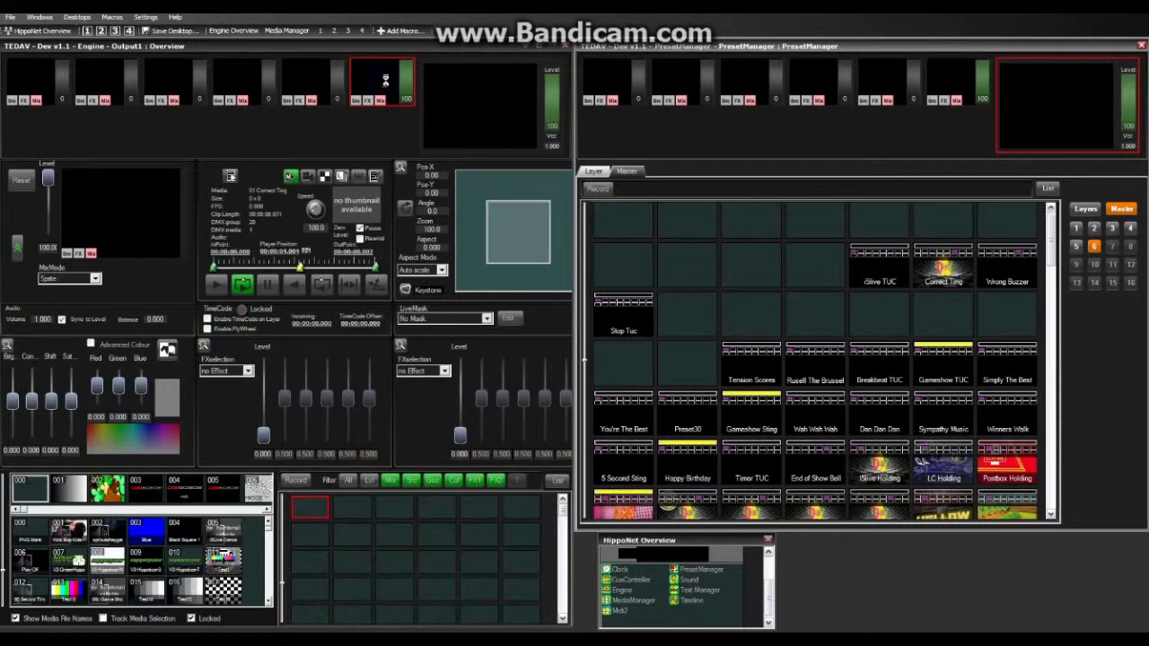
Step: Reset layer 6 to blank media via Reset Layers, then start it playing again
{"action": "right_click", "coordinate": [387, 84]}
{"action": "left_click", "coordinate": [421, 86]}
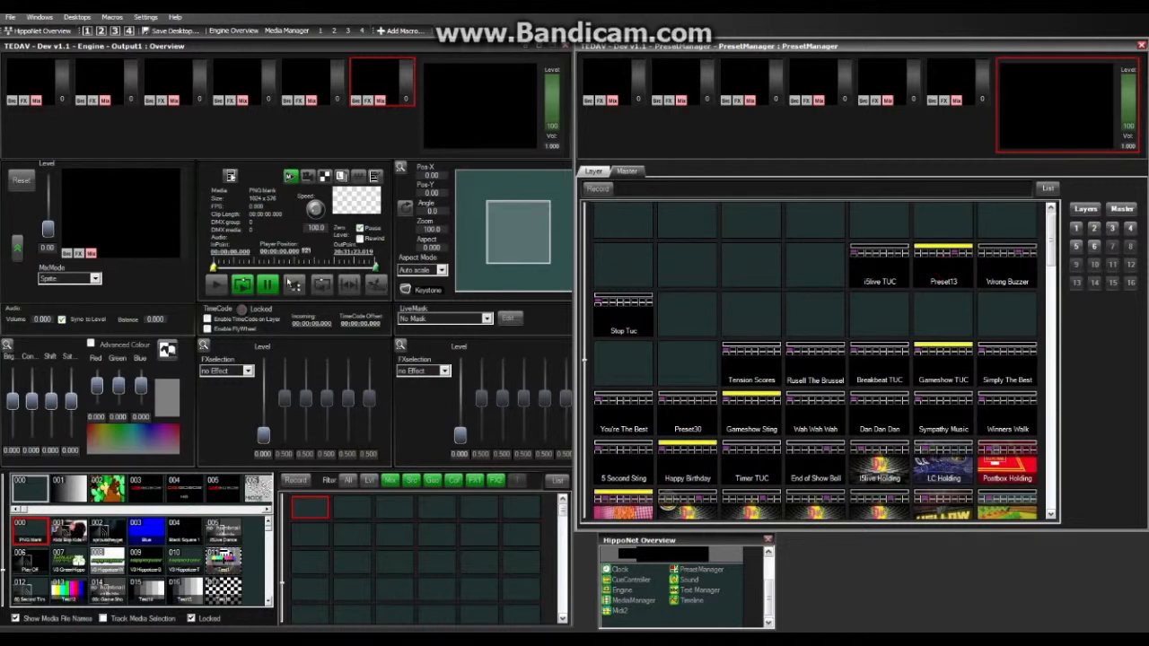
{"action": "left_click", "coordinate": [238, 283]}
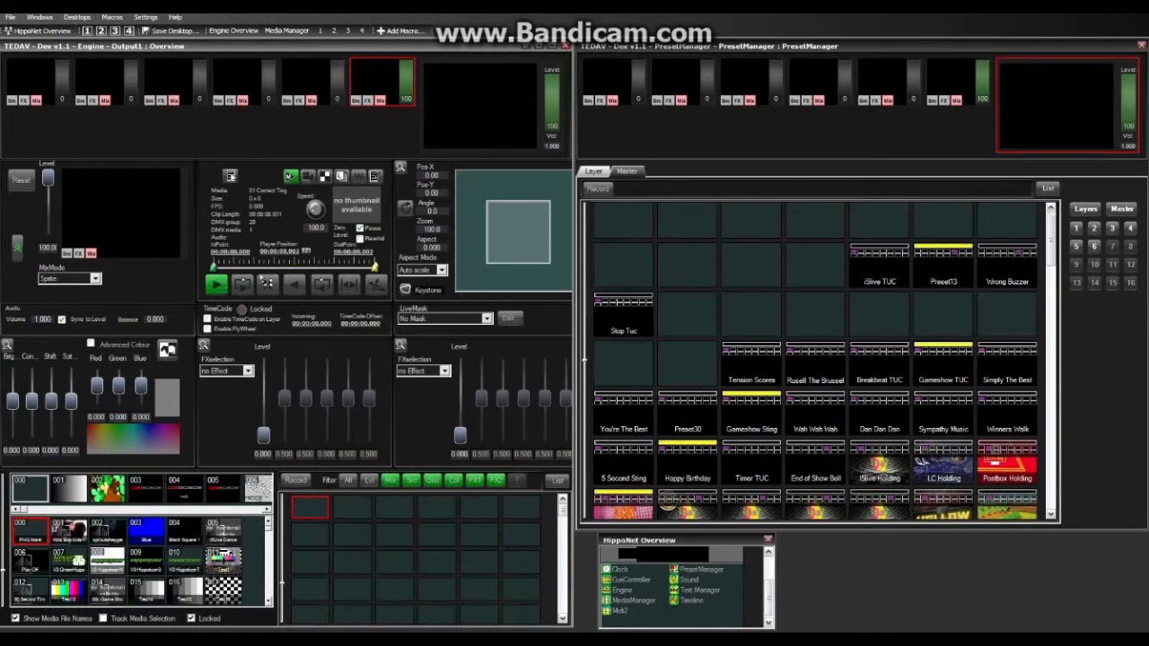
Step: Re-record the current layer state onto Preset13, confirm the replacement, and turn recording off
{"action": "left_click", "coordinate": [598, 189]}
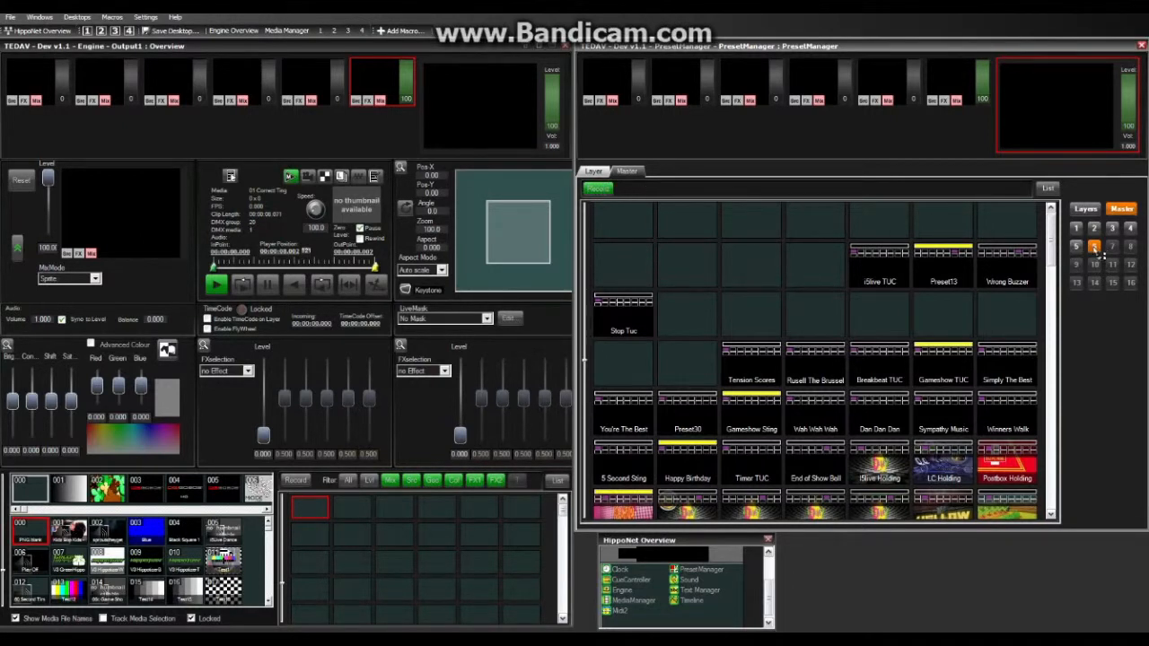
{"action": "left_click", "coordinate": [944, 271]}
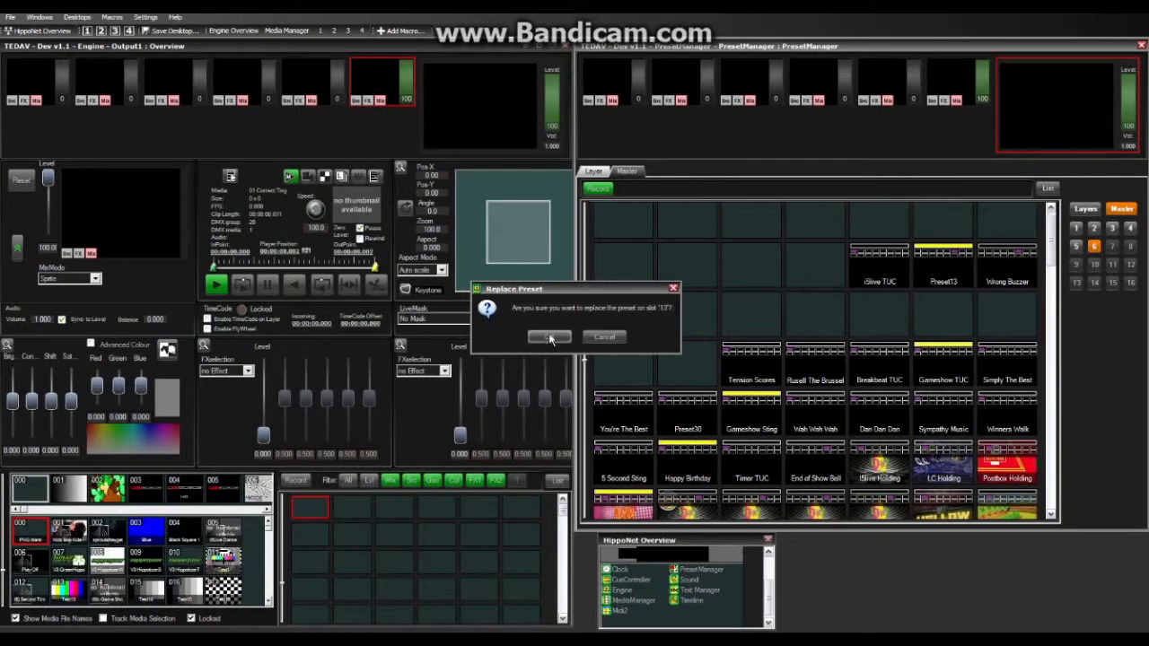
{"action": "left_click", "coordinate": [551, 338]}
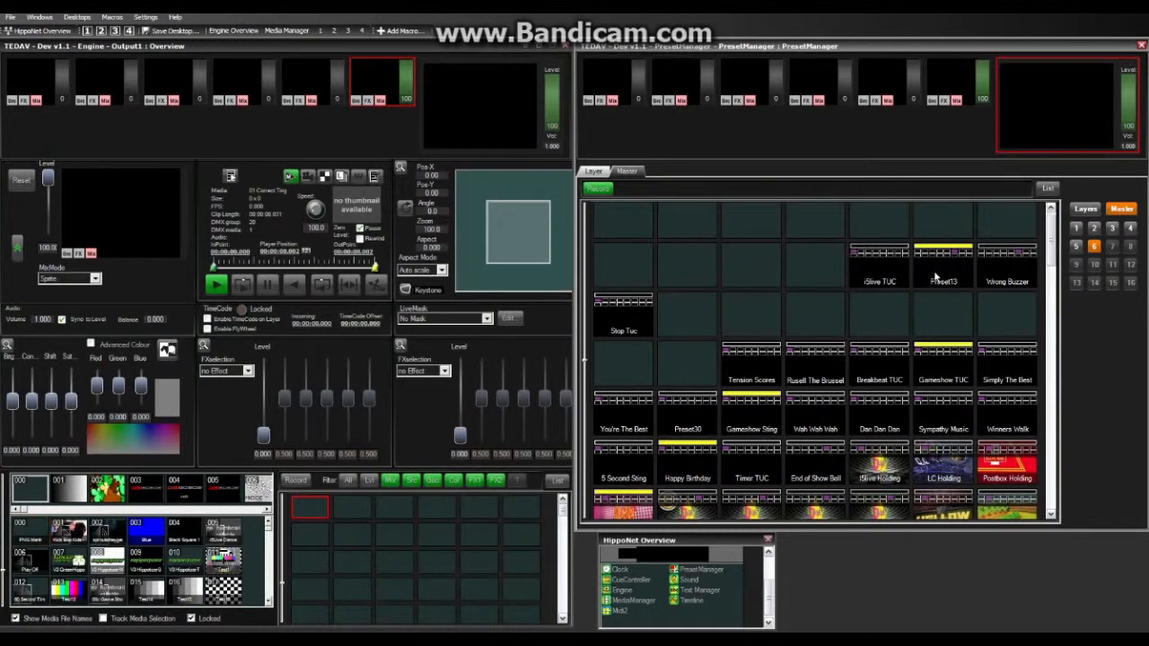
{"action": "left_click", "coordinate": [936, 276]}
Step: Rename the Preset13 preset to Correct Ting through its Edit dialog
{"action": "right_click", "coordinate": [940, 280]}
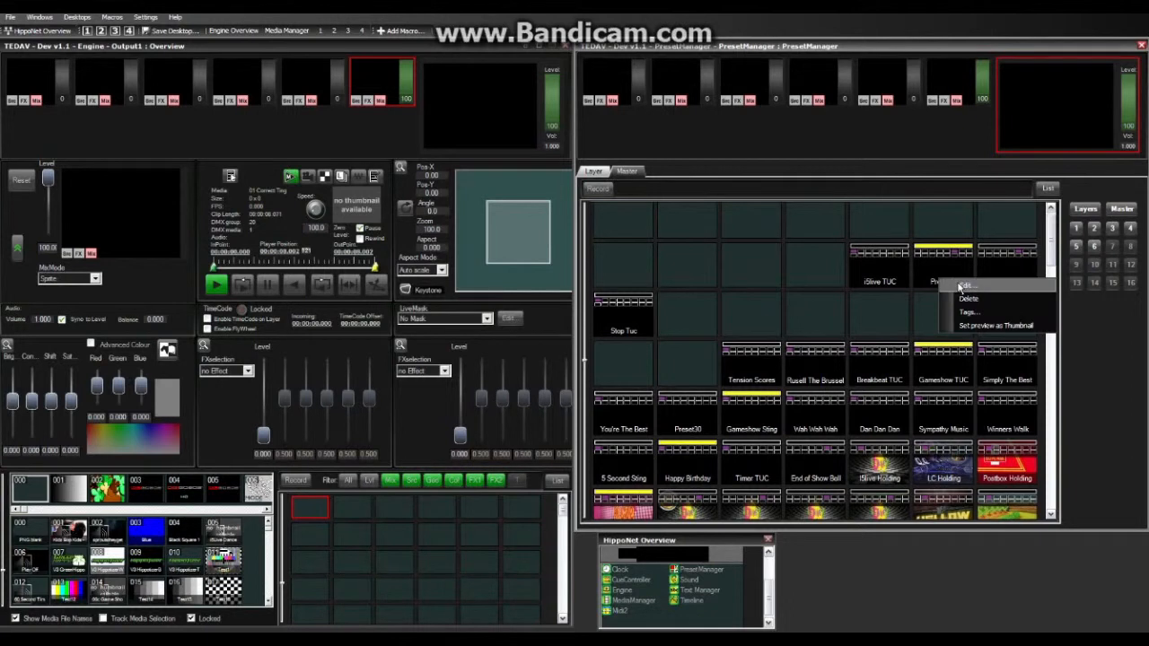
{"action": "left_click", "coordinate": [961, 286]}
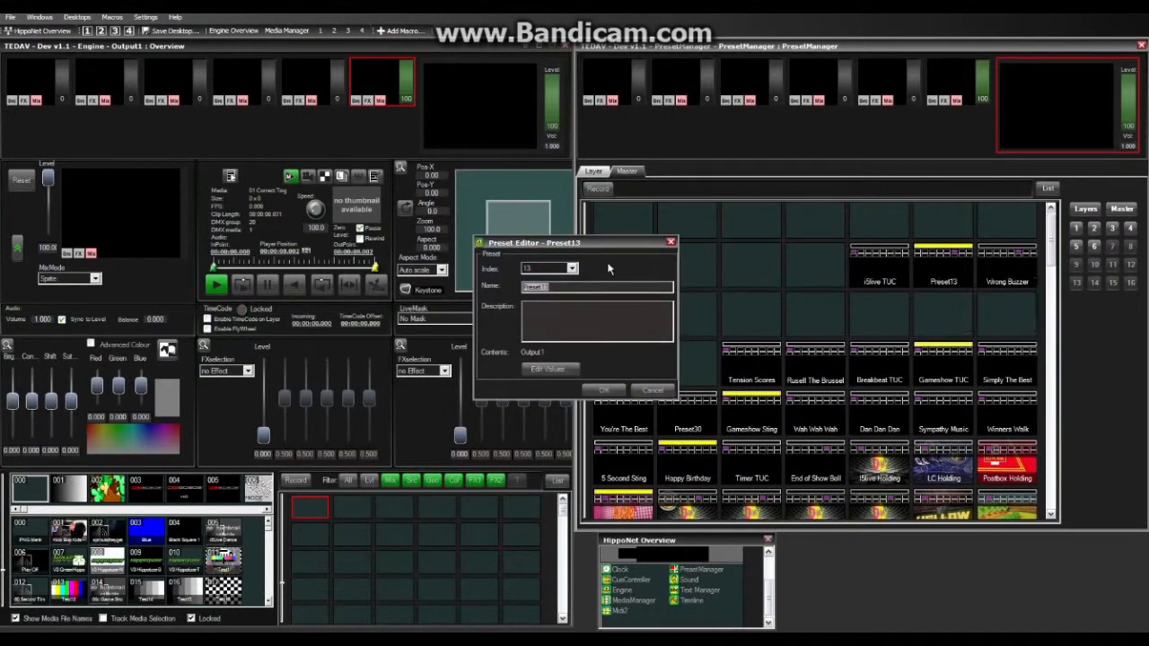
{"action": "type", "text": "COm"}
{"action": "key", "text": "Return"}
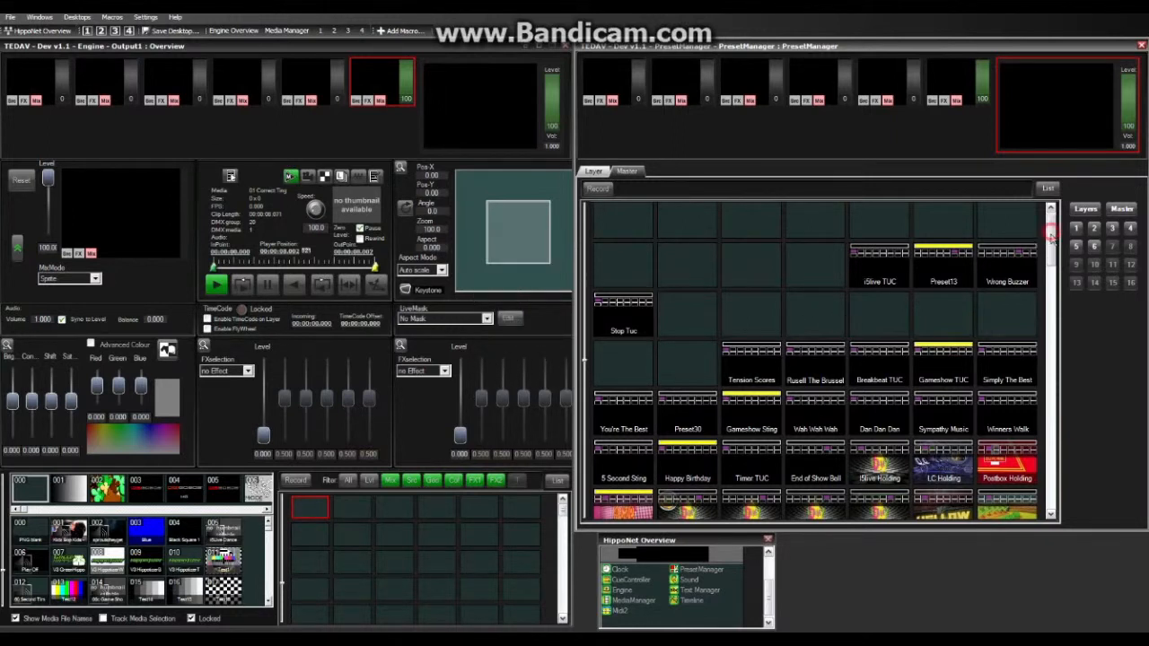
Step: Scroll the preset grid down a row and fire the Gameshow TUC preset
{"action": "scroll", "coordinate": [1055, 244], "scroll_direction": "down", "scroll_amount": 1}
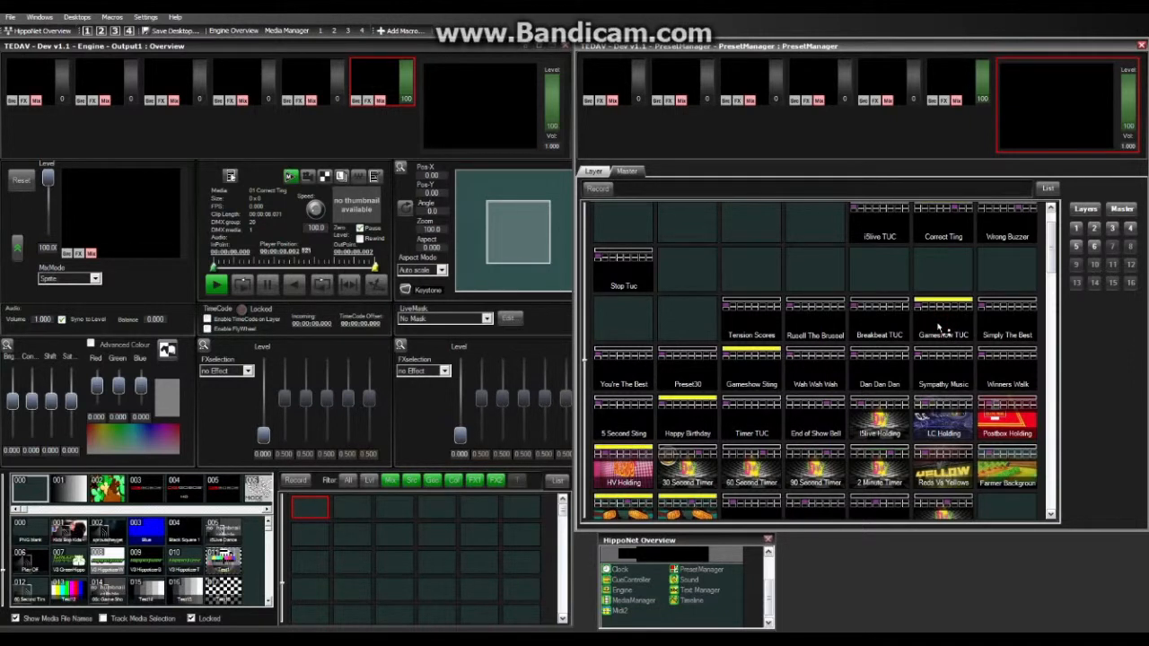
{"action": "left_click", "coordinate": [940, 328]}
Step: Select layer 1 in the Engine overview, playing the EPIC GAMESHOW clip at level 30
{"action": "left_click", "coordinate": [41, 81]}
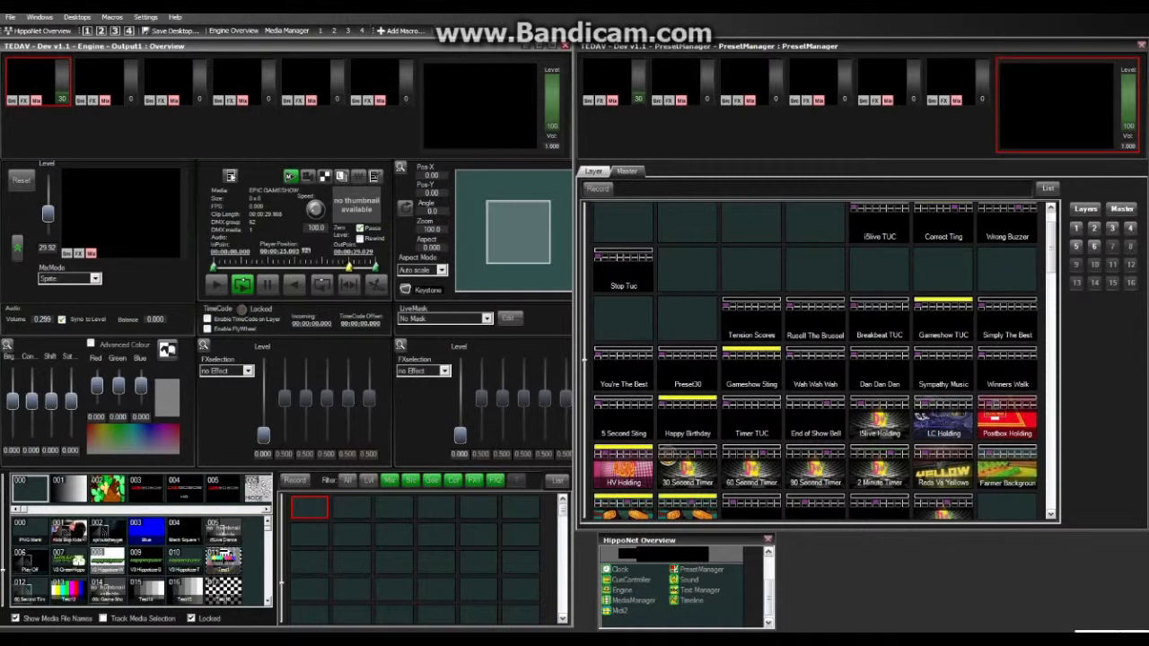
Step: Raise the Windows Master Volume slider to its maximum in Volume Control, then close the mixer
{"action": "right_click", "coordinate": [1087, 641]}
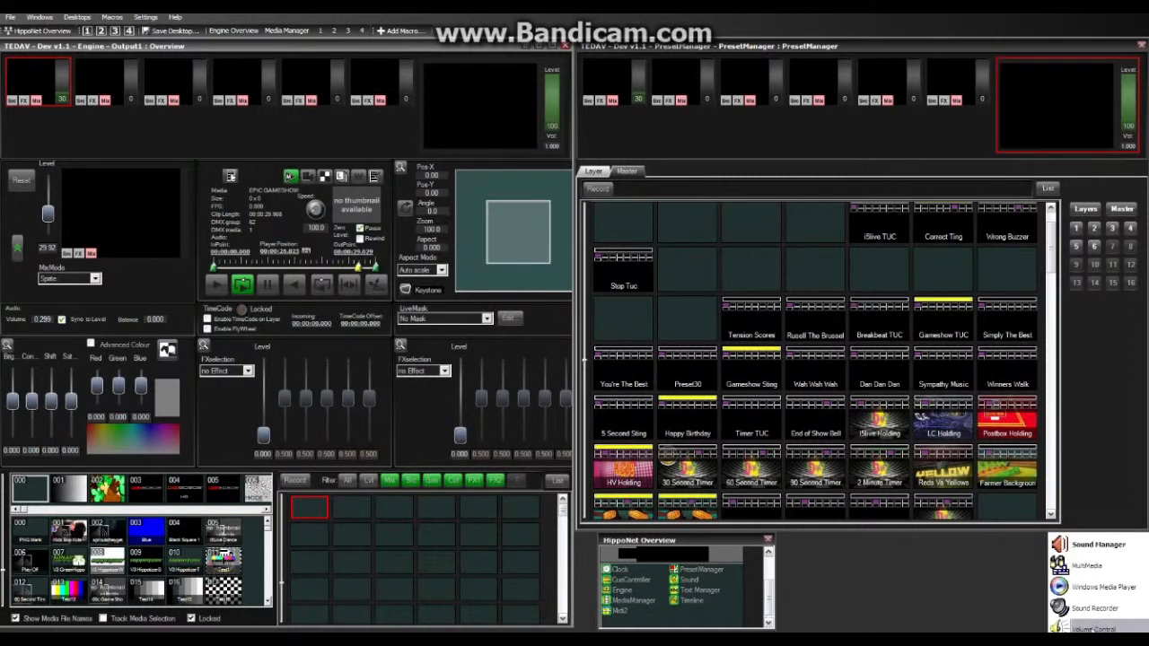
{"action": "left_click", "coordinate": [1094, 629]}
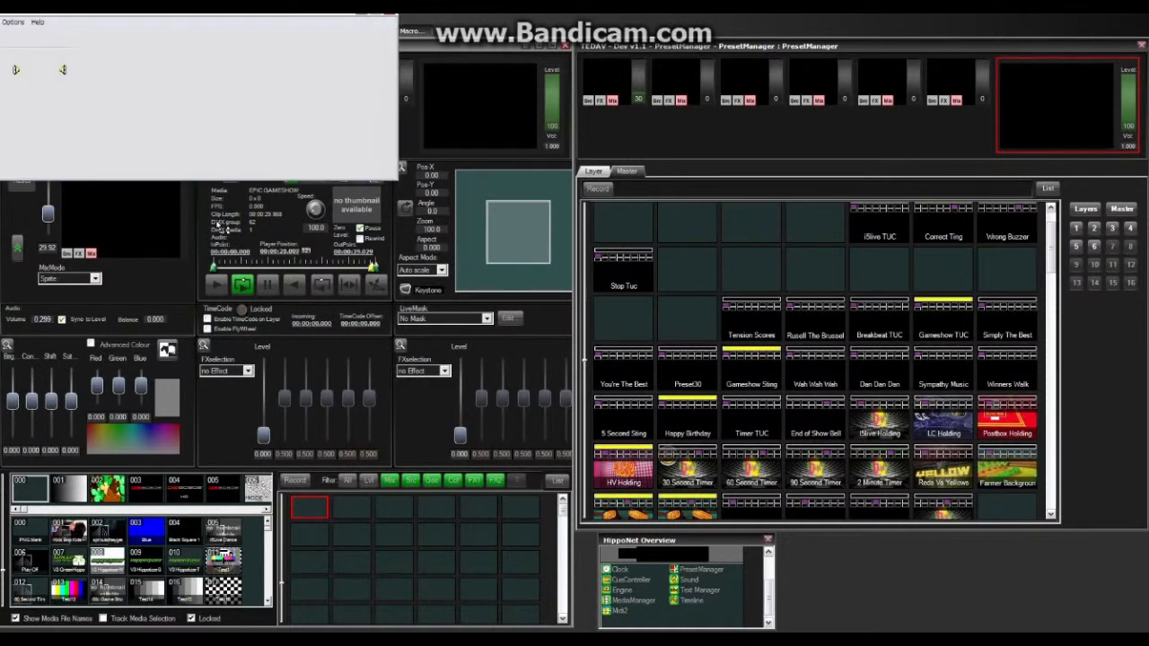
{"action": "left_click_drag", "start_coordinate": [40, 137], "coordinate": [40, 103]}
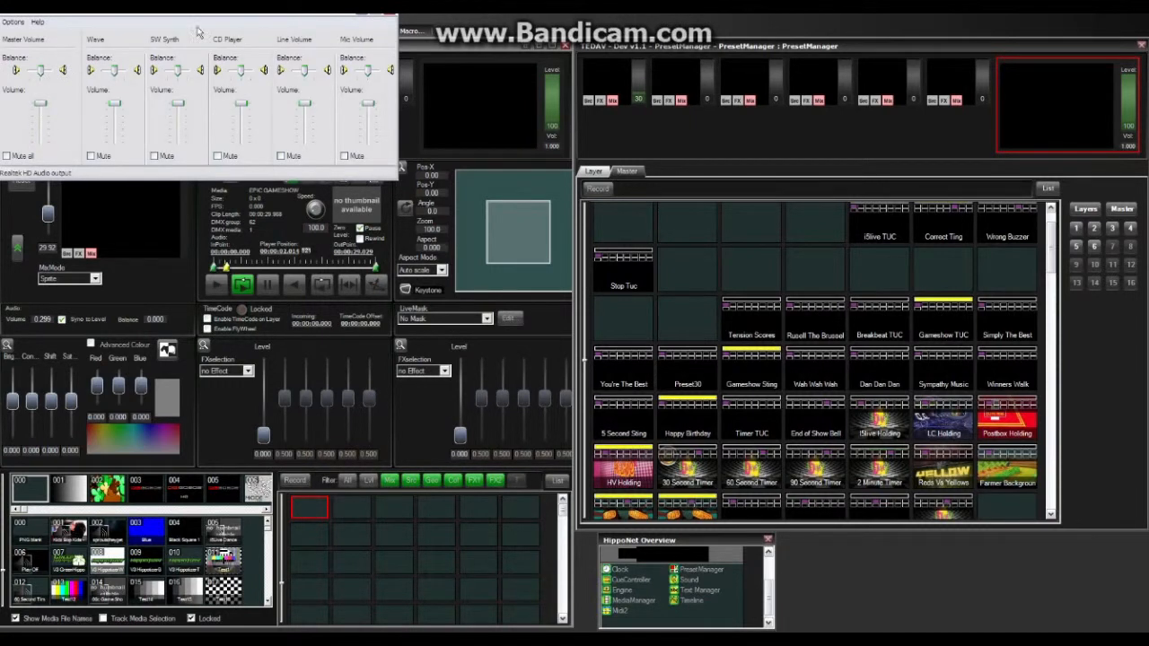
{"action": "left_click", "coordinate": [390, 18]}
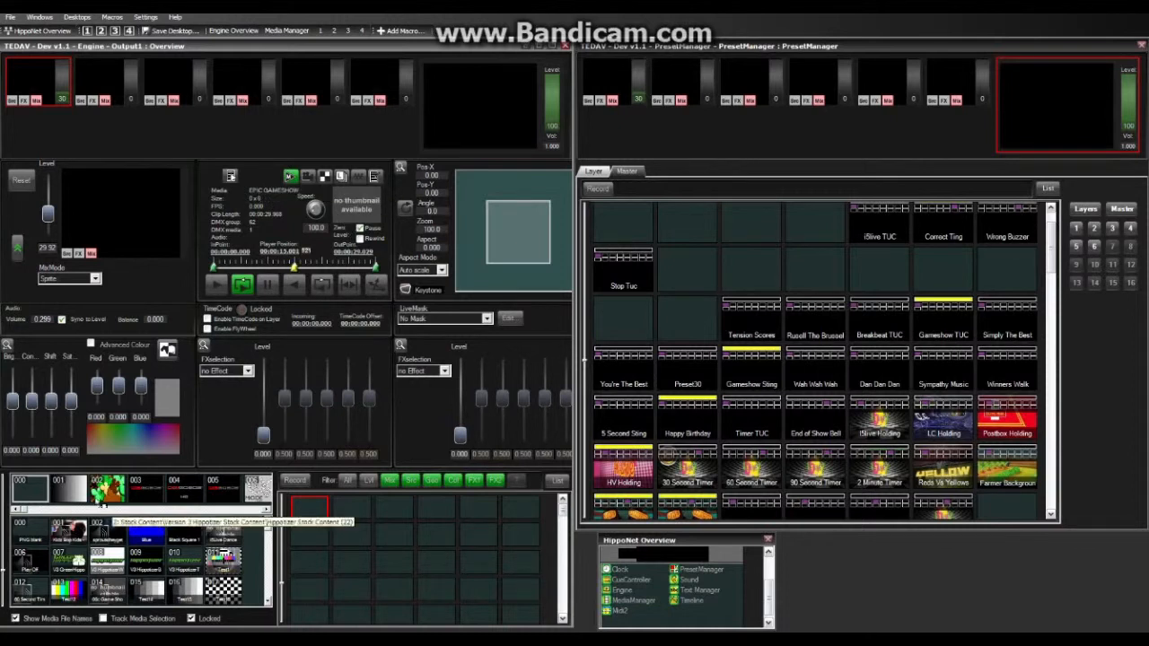
Step: Load the 1-18 Blind Date clip from media bank 044 onto layer 1
{"action": "left_click_drag", "start_coordinate": [27, 510], "coordinate": [80, 511]}
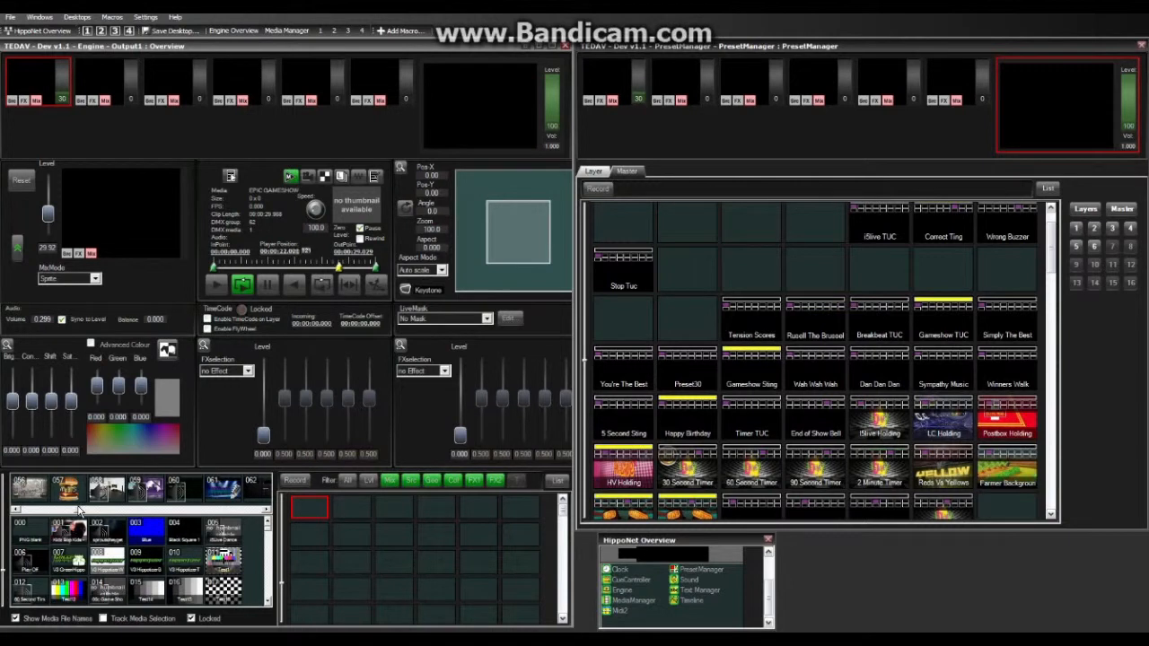
{"action": "left_click_drag", "start_coordinate": [79, 510], "coordinate": [65, 510]}
{"action": "left_click", "coordinate": [108, 490]}
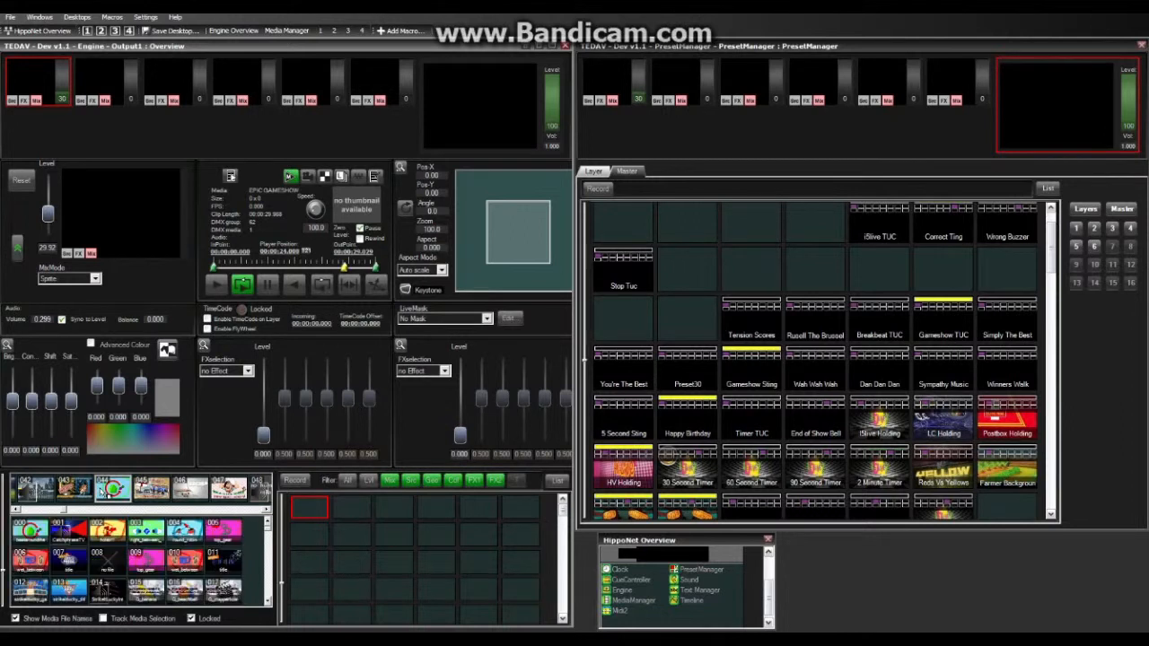
{"action": "left_click", "coordinate": [268, 603]}
{"action": "left_click", "coordinate": [269, 601]}
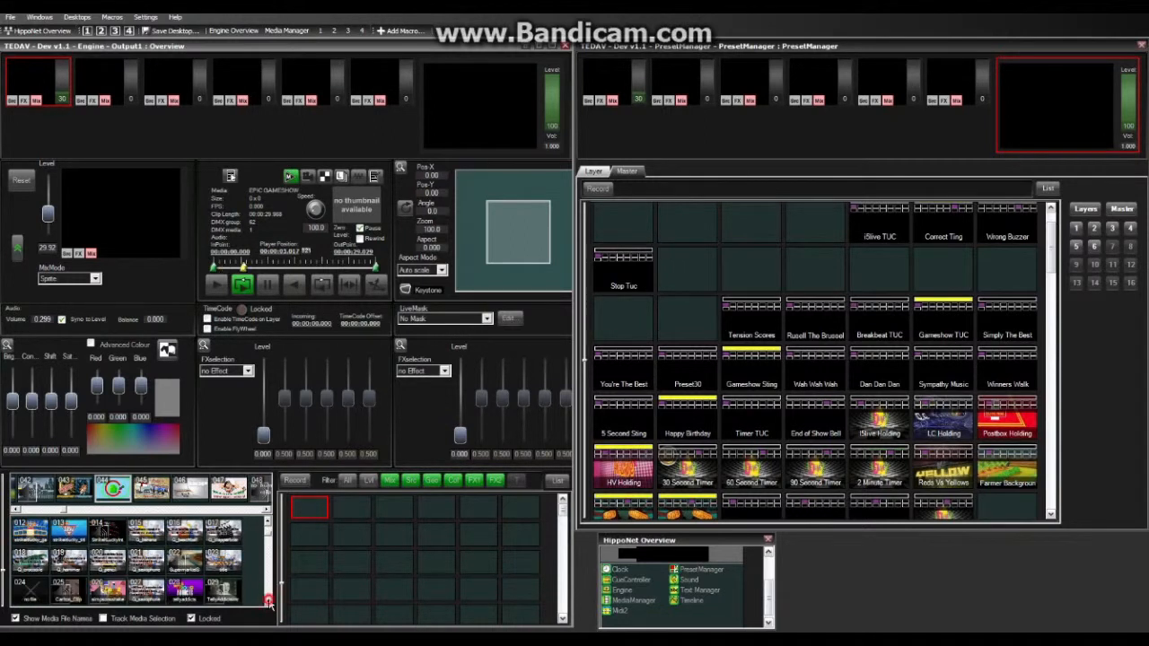
{"action": "left_click", "coordinate": [269, 602]}
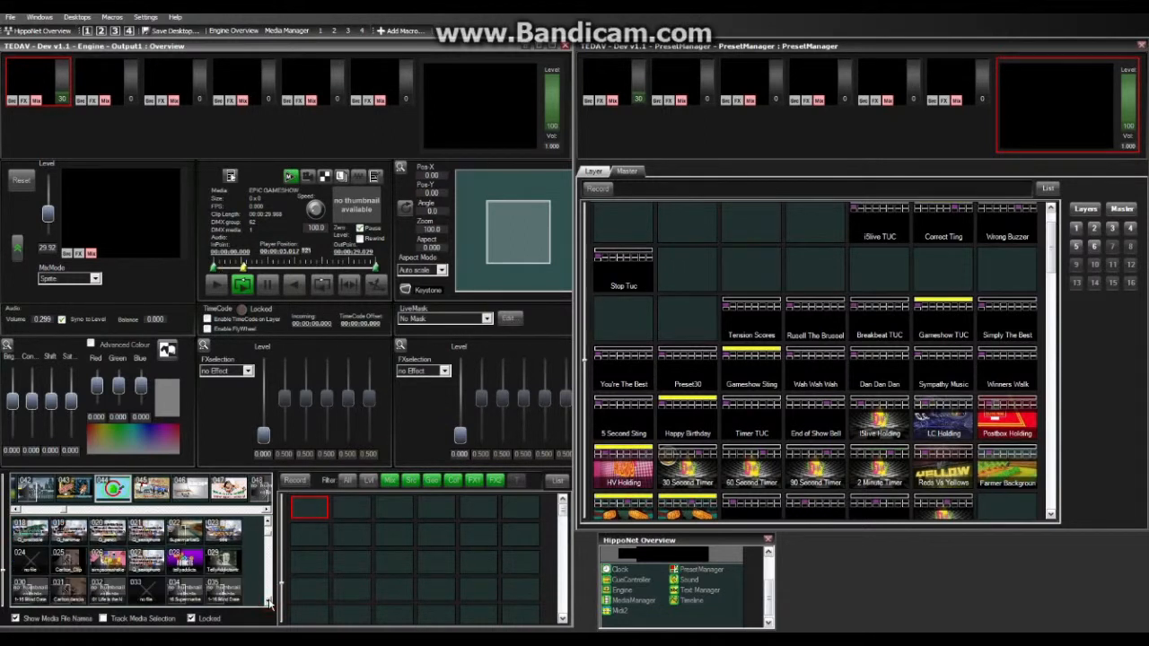
{"action": "left_click", "coordinate": [227, 592]}
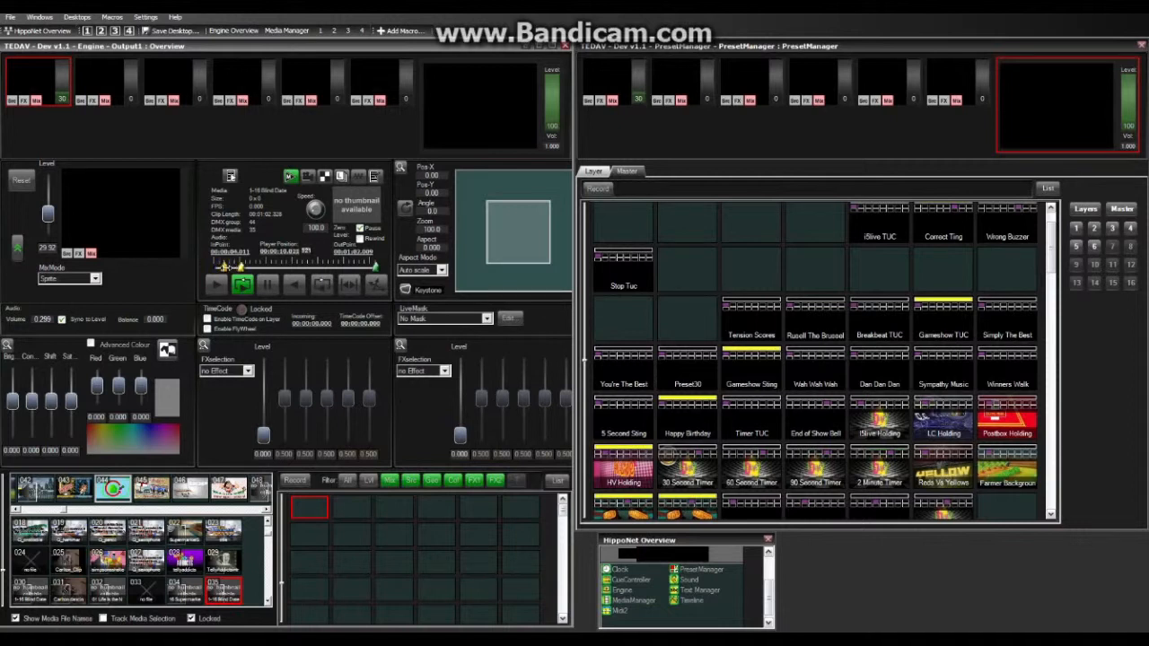
Step: Reset the clip's in-point to the start and record layer 1 over the Gameshow TUC preset in slot 27
{"action": "left_click_drag", "start_coordinate": [225, 267], "coordinate": [212, 269]}
{"action": "left_click", "coordinate": [598, 189]}
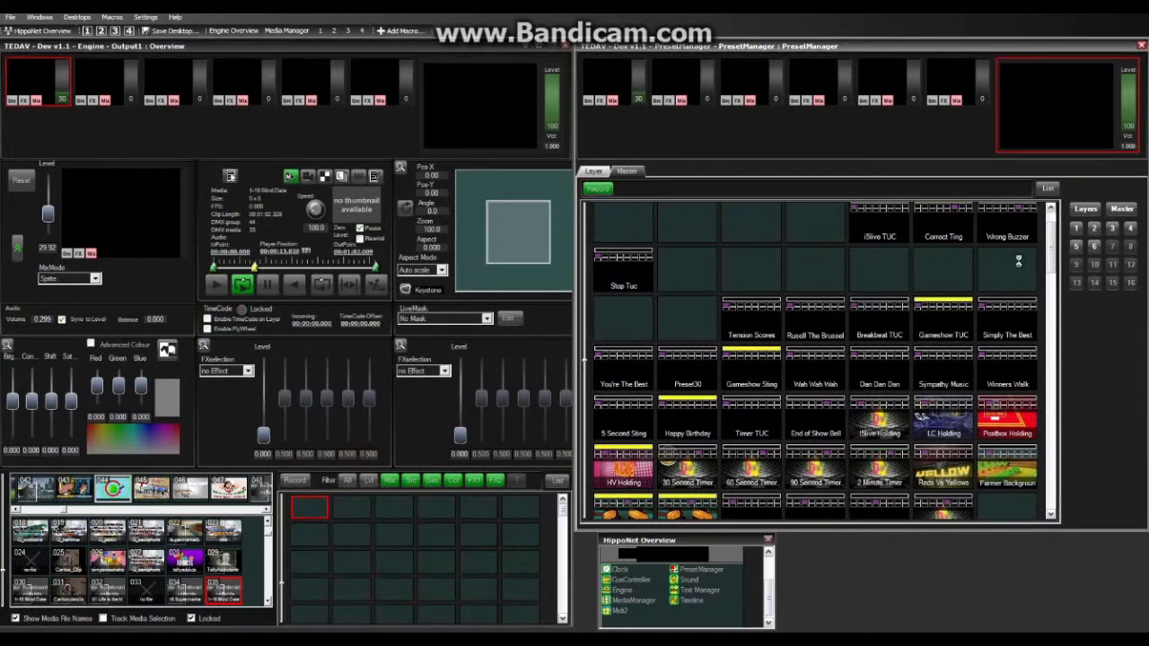
{"action": "left_click", "coordinate": [1094, 246]}
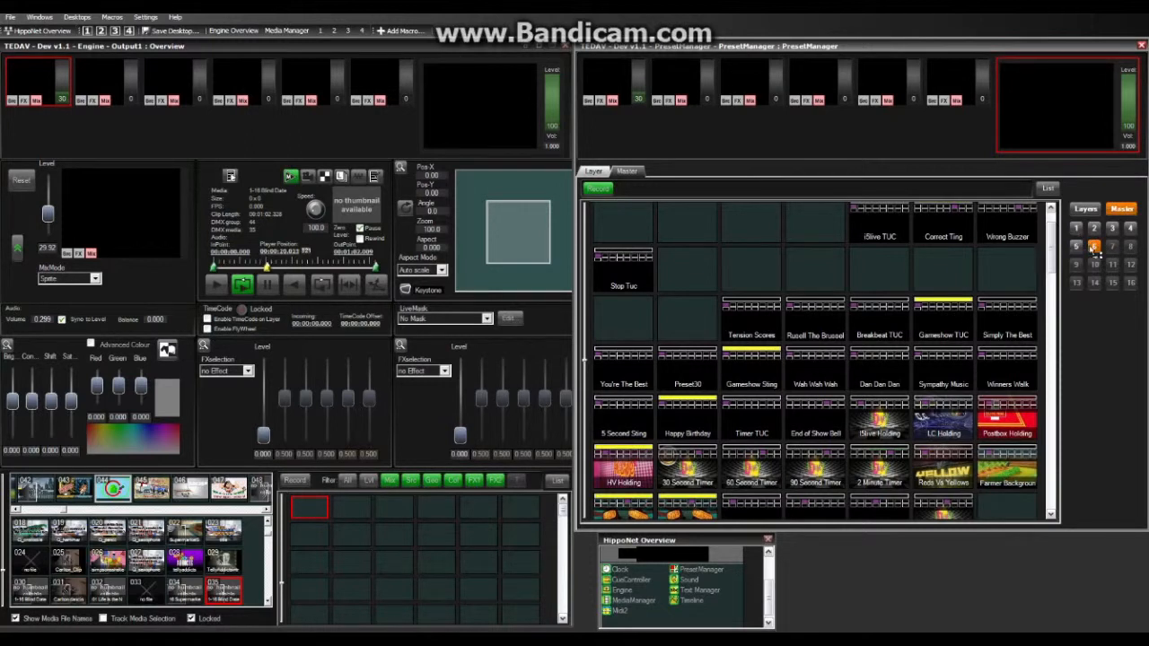
{"action": "left_click", "coordinate": [1076, 229]}
{"action": "left_click", "coordinate": [929, 317]}
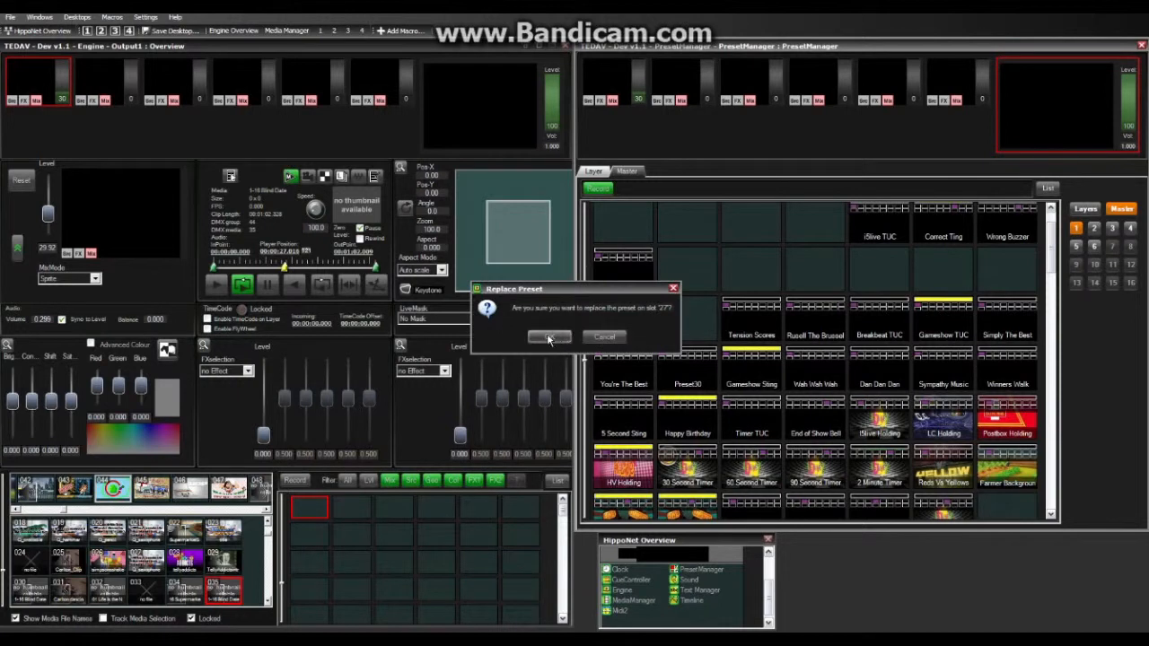
{"action": "left_click", "coordinate": [546, 337]}
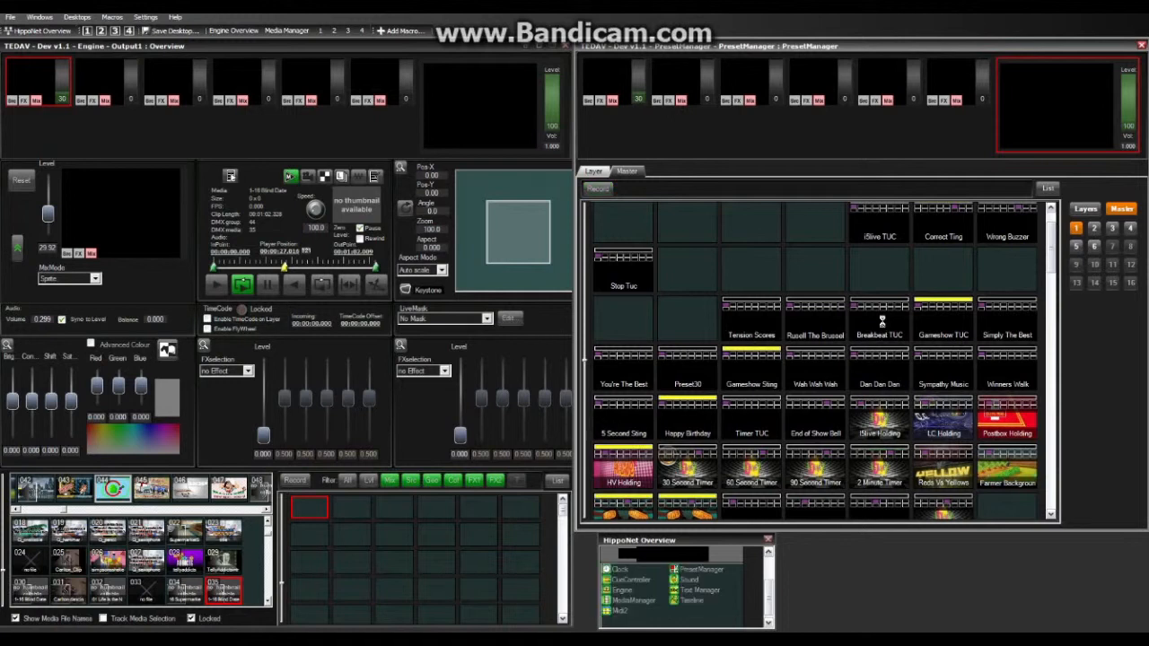
Step: Select layer 1 in the Engine overview and fade its level down to 0
{"action": "left_click", "coordinate": [66, 81]}
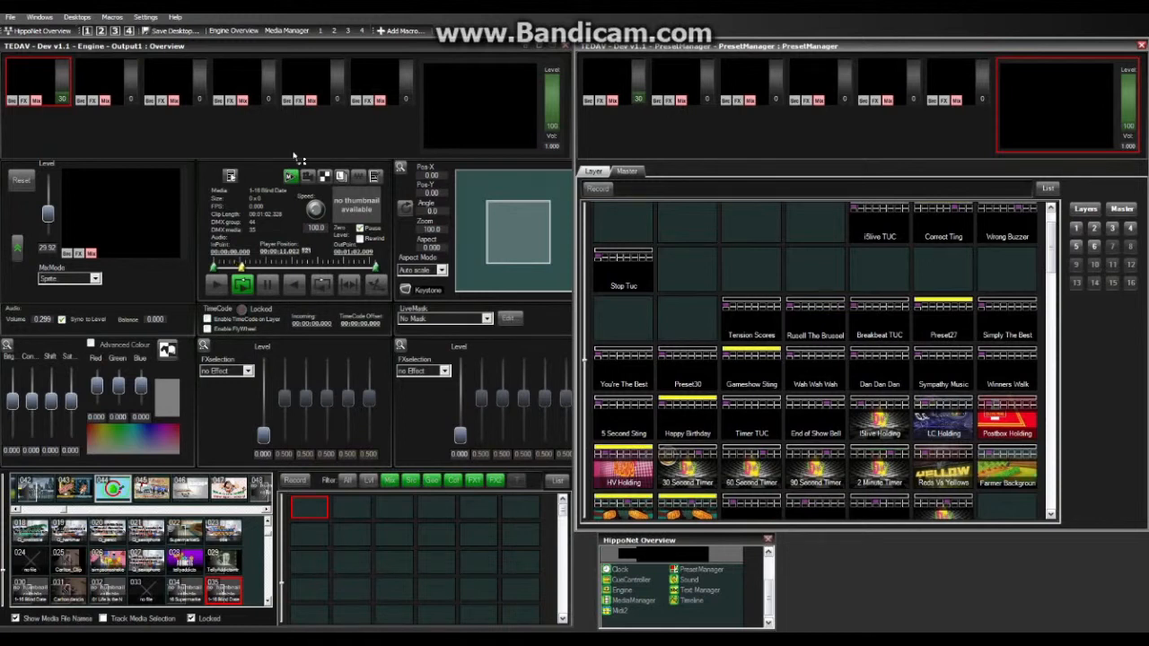
{"action": "left_click", "coordinate": [58, 94]}
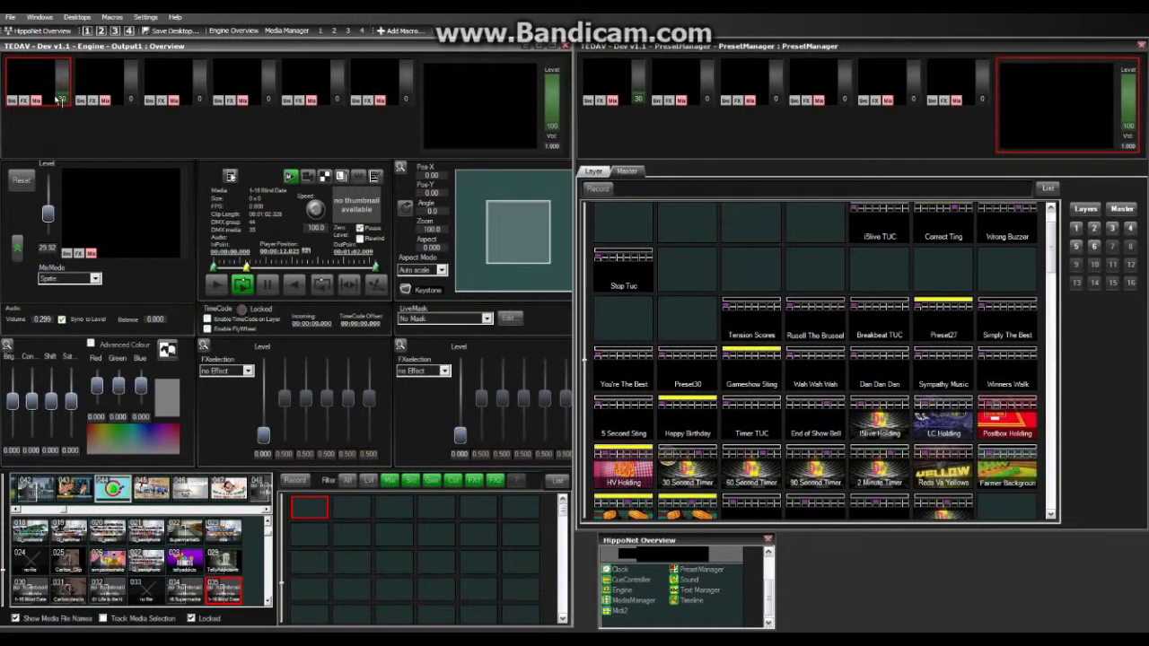
{"action": "left_click_drag", "start_coordinate": [58, 92], "coordinate": [63, 108]}
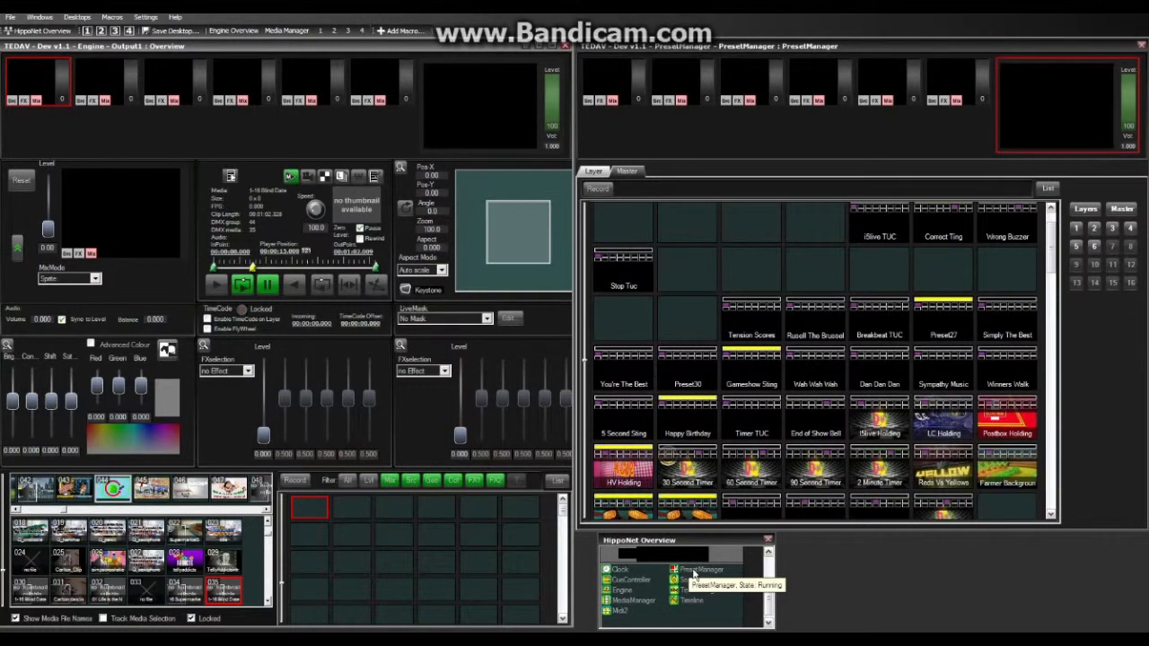
Step: Import PresetManager settings from Zookeeper Backup Files v1.1 > Preset Manager > Groovie Movie v1.2.v3s
{"action": "right_click", "coordinate": [694, 574]}
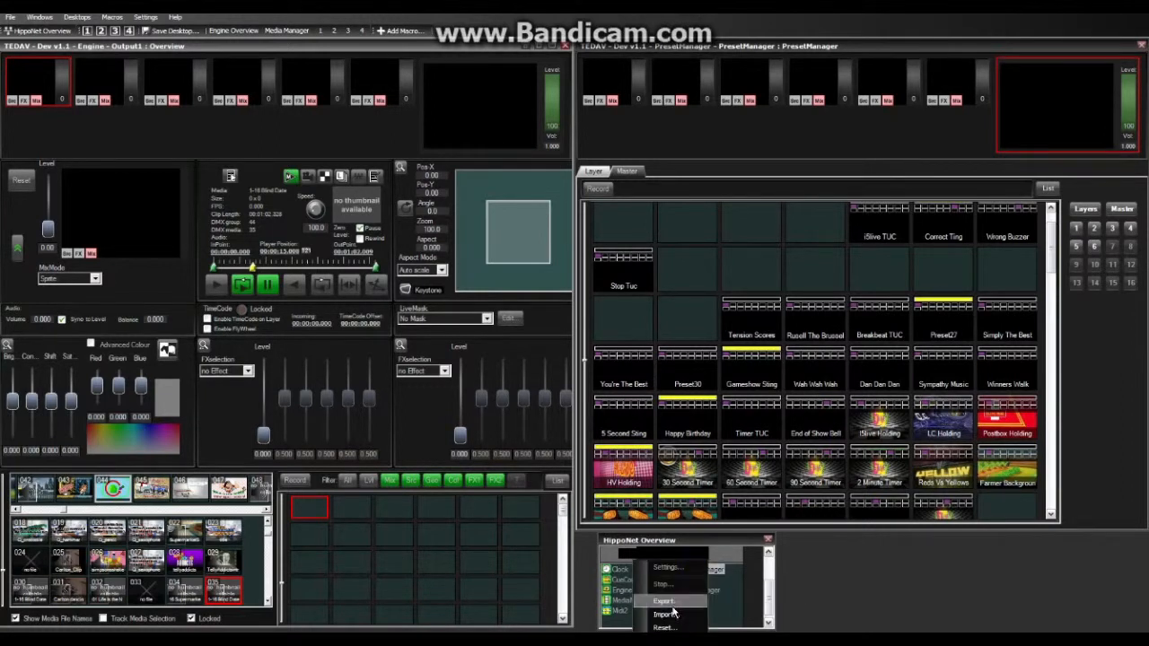
{"action": "left_click", "coordinate": [673, 616]}
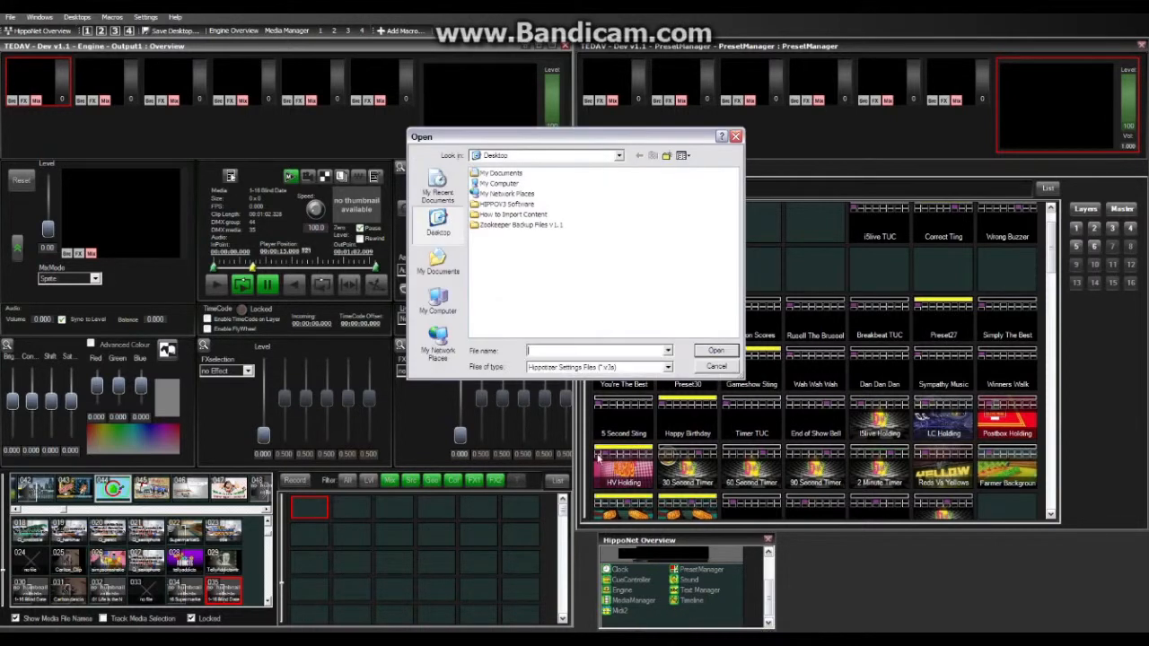
{"action": "double_click", "coordinate": [542, 227]}
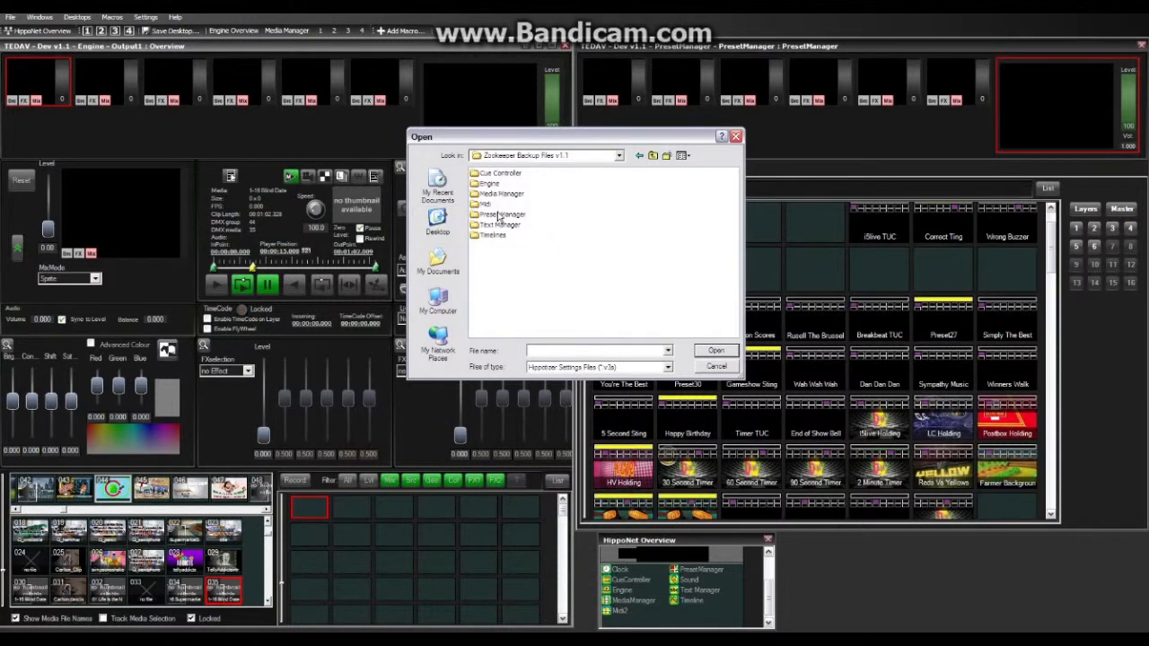
{"action": "double_click", "coordinate": [500, 216]}
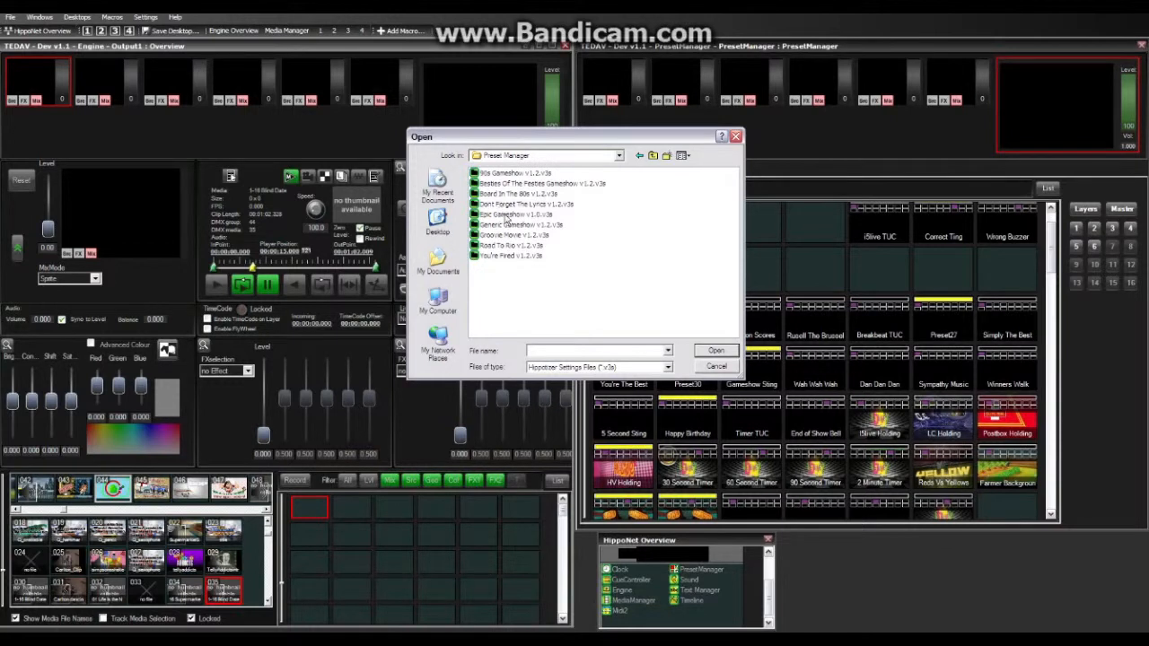
{"action": "double_click", "coordinate": [499, 236]}
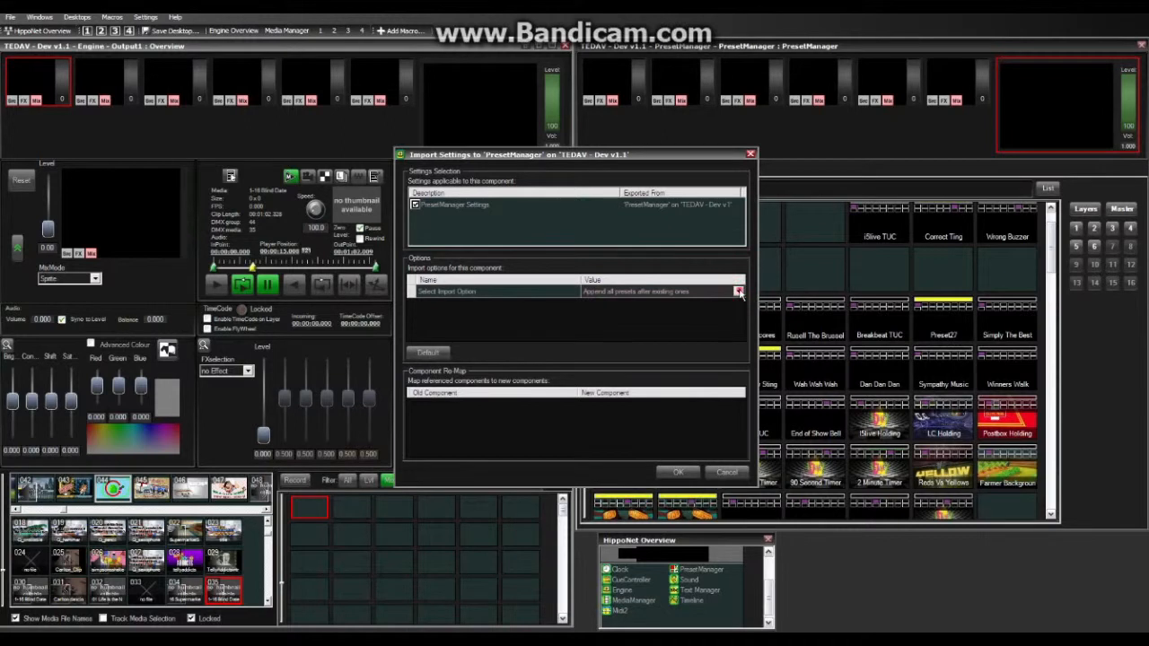
Step: Import with the 'Delete existing presets' option and accept the overwrite warning
{"action": "left_click", "coordinate": [737, 293]}
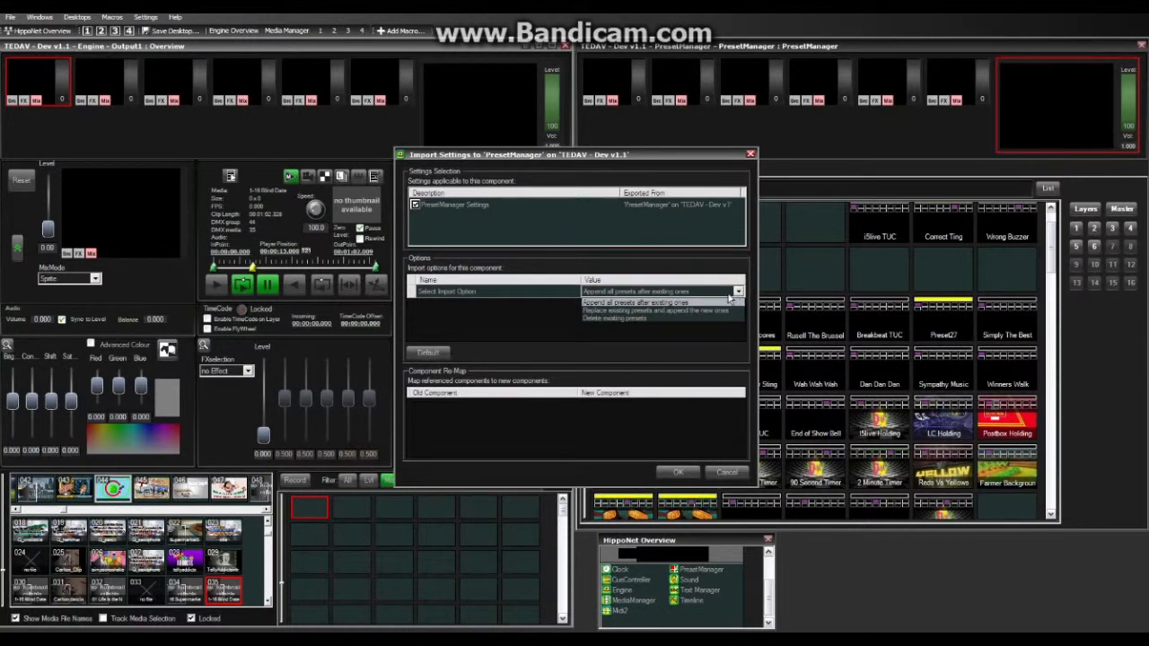
{"action": "left_click", "coordinate": [648, 319]}
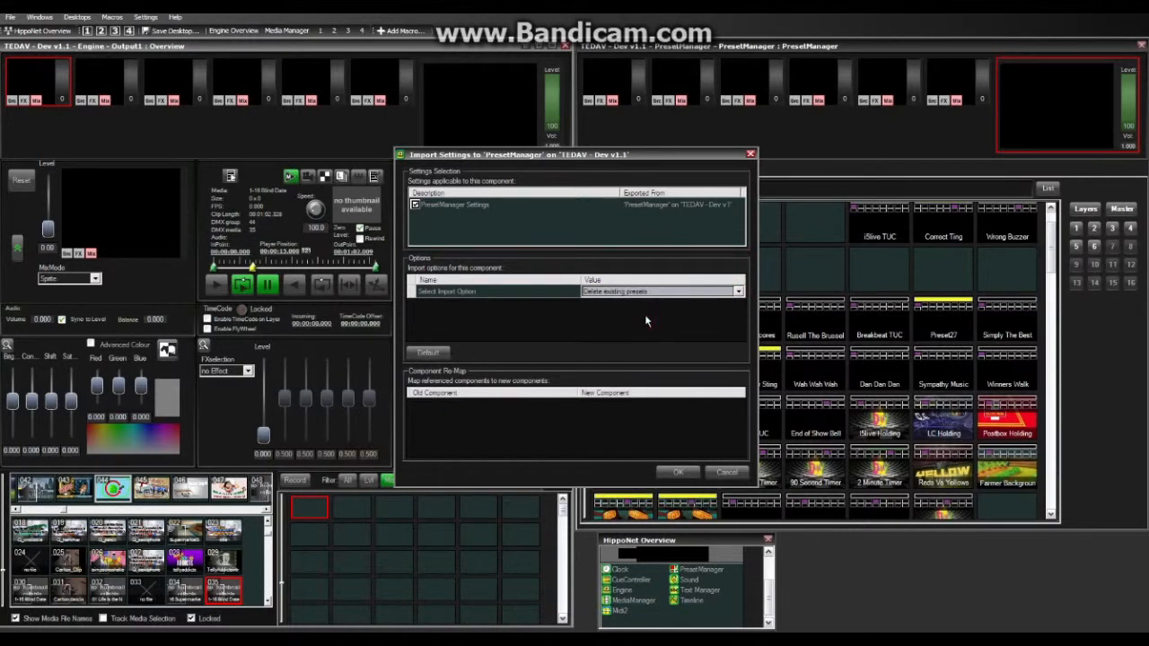
{"action": "left_click", "coordinate": [678, 473]}
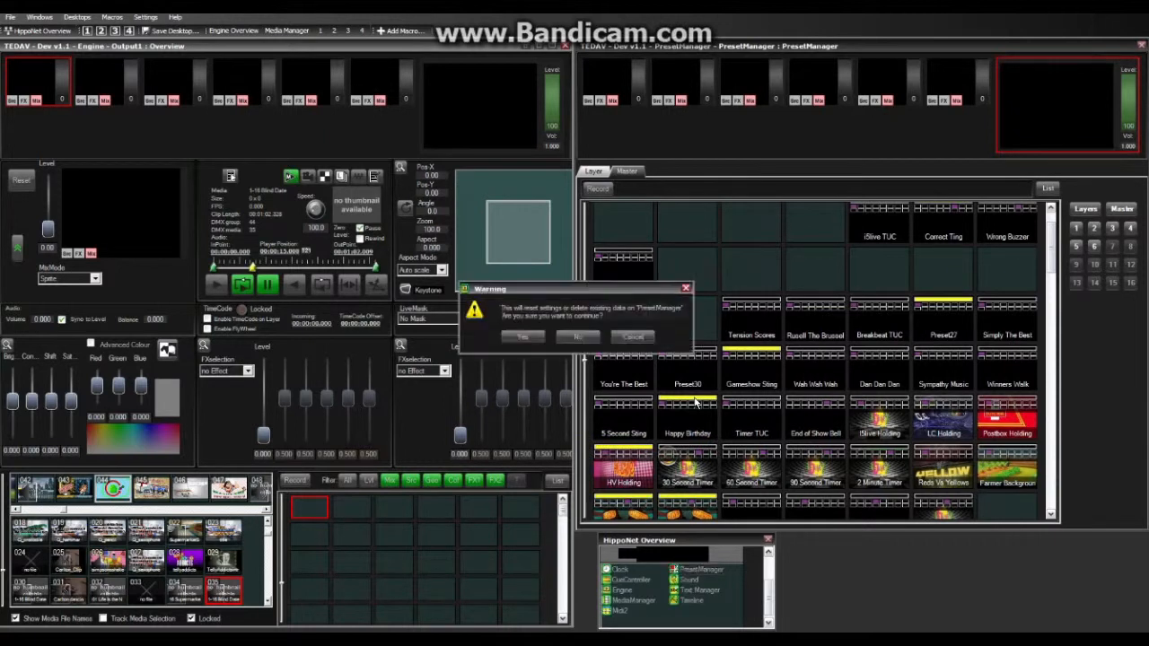
{"action": "left_click", "coordinate": [535, 336]}
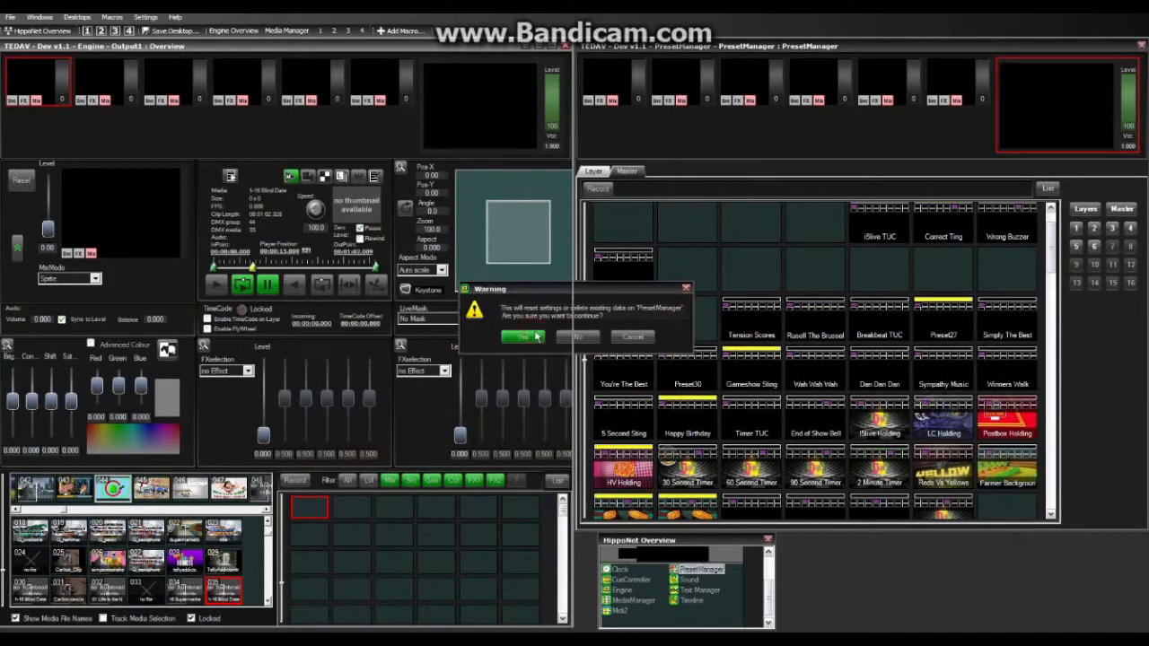